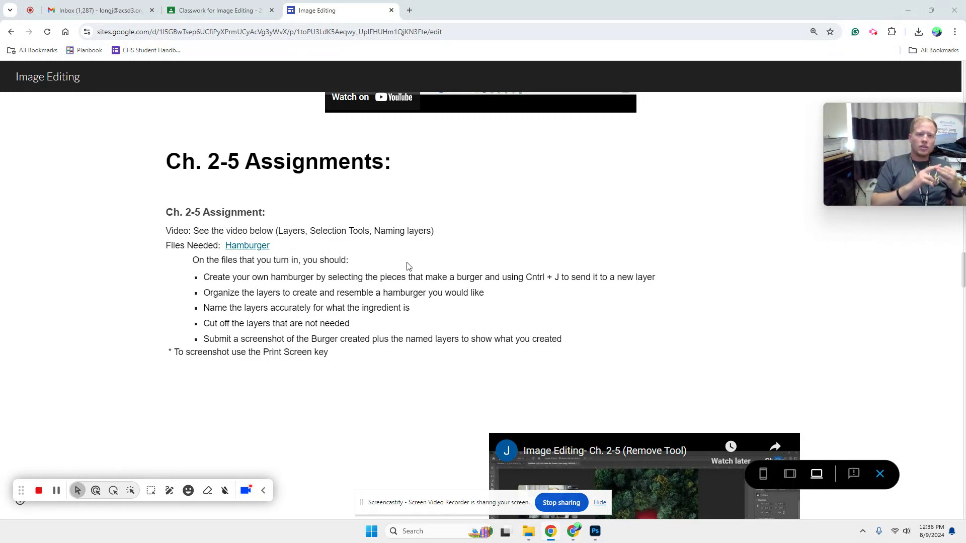
# Check the Ch. 2-5 (Hamburger Assignment) entry in the Image Editing class's classwork list in Google Classroom
pyautogui.click(198, 7)
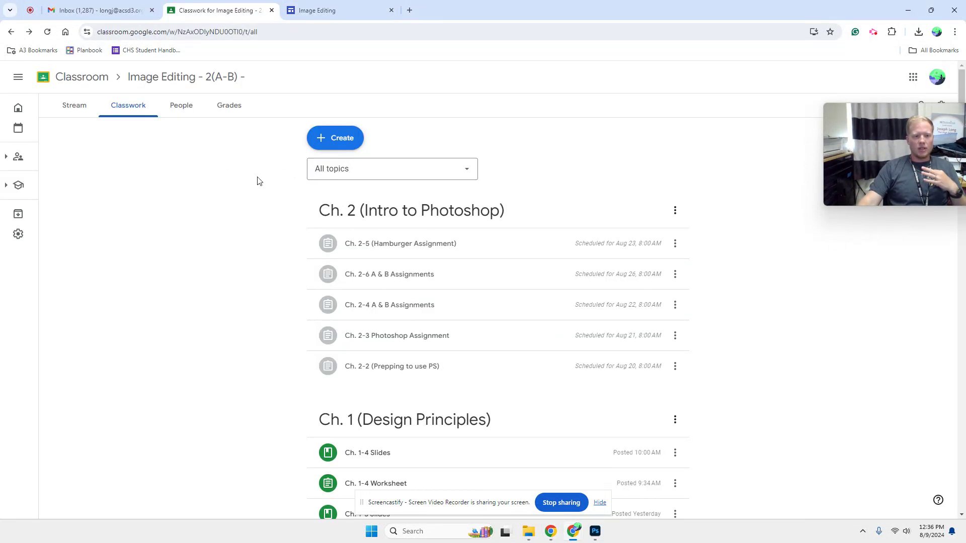
pyautogui.click(463, 245)
pyautogui.click(418, 251)
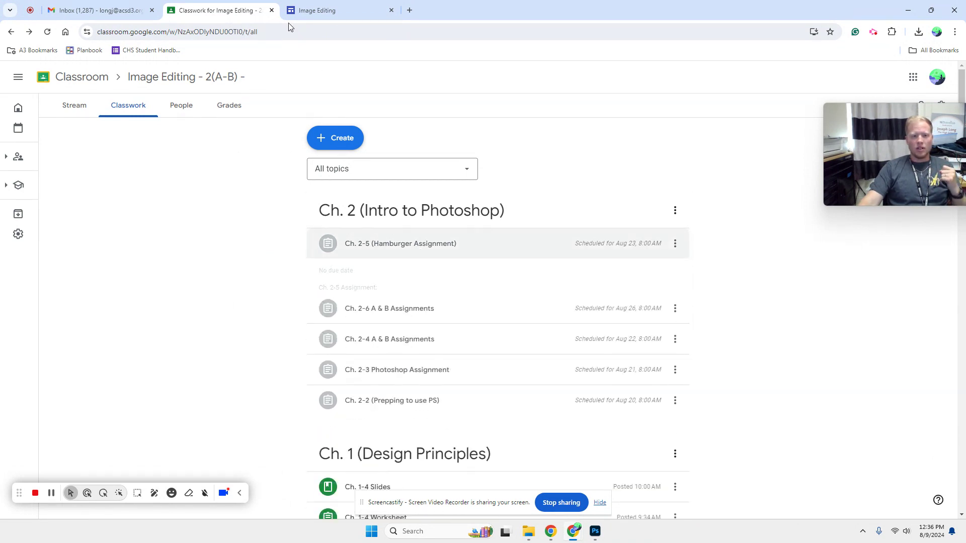
# Open the Hamburger file from the Ch. 2-5 assignment page, download images.jpg and view the recent downloads
pyautogui.click(315, 10)
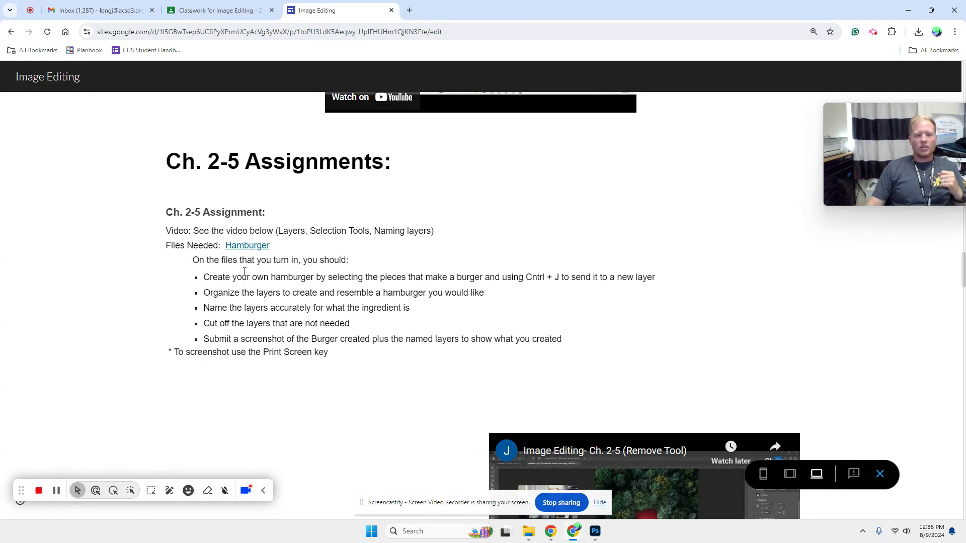
pyautogui.click(252, 249)
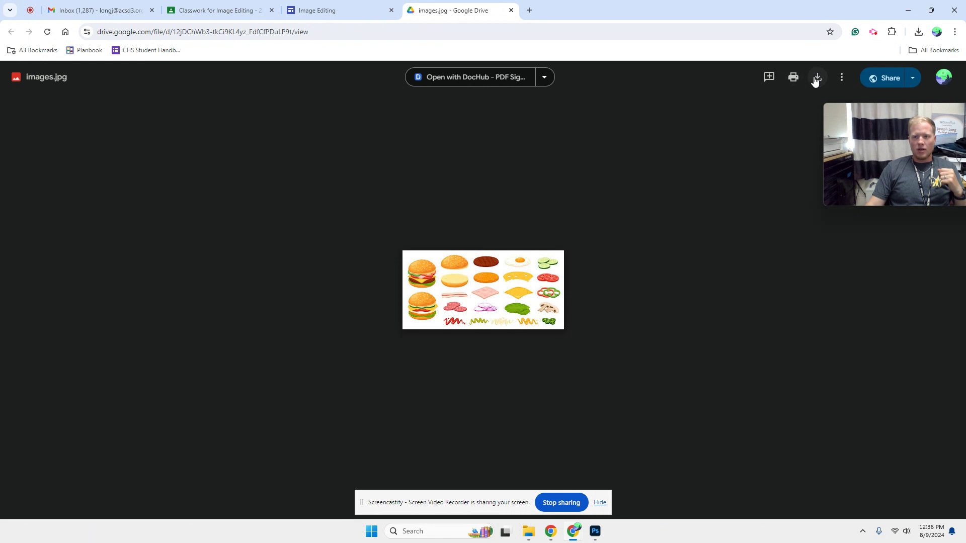
pyautogui.click(815, 78)
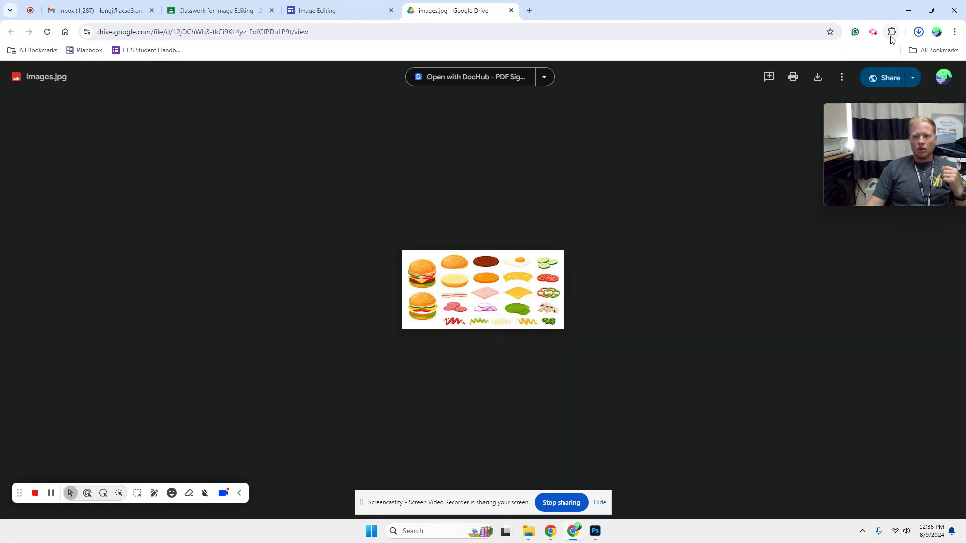
pyautogui.click(912, 34)
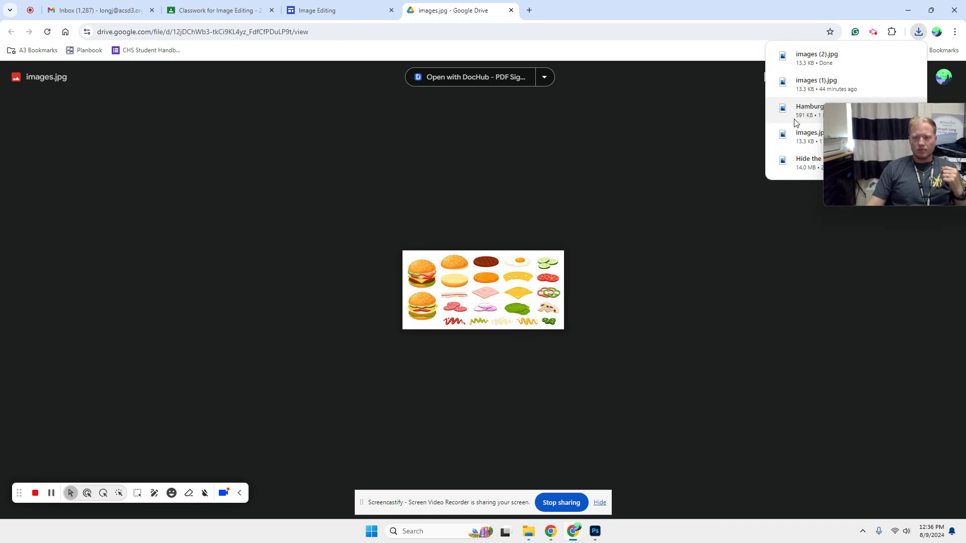
# Switch to Photoshop and create a new landscape document, 11 x 8.5 in at 300 ppi, CMYK with a transparent background
pyautogui.click(594, 531)
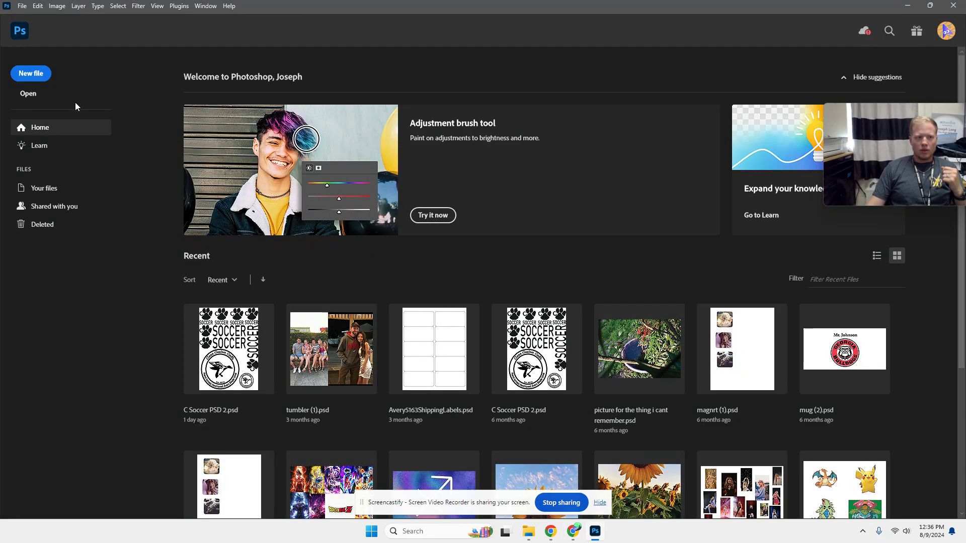
pyautogui.click(42, 75)
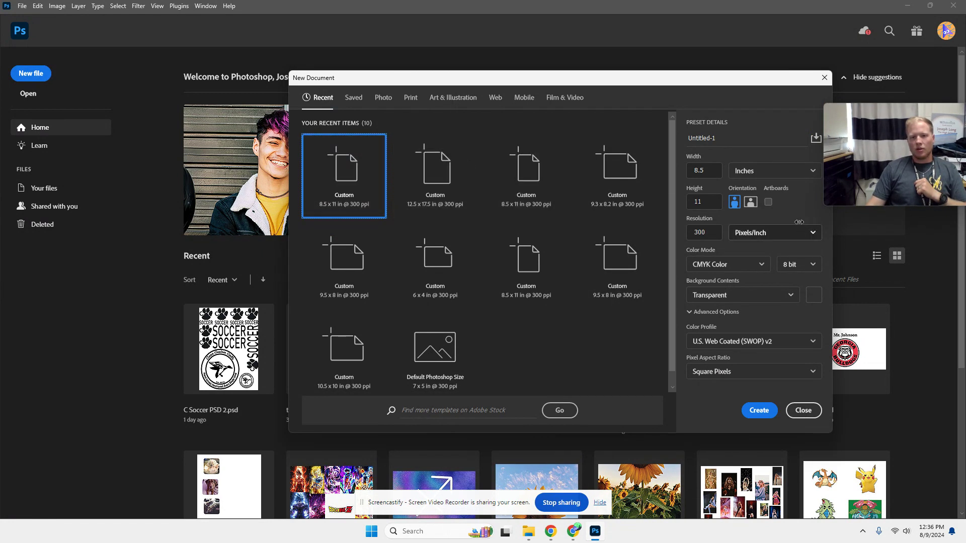
pyautogui.click(751, 203)
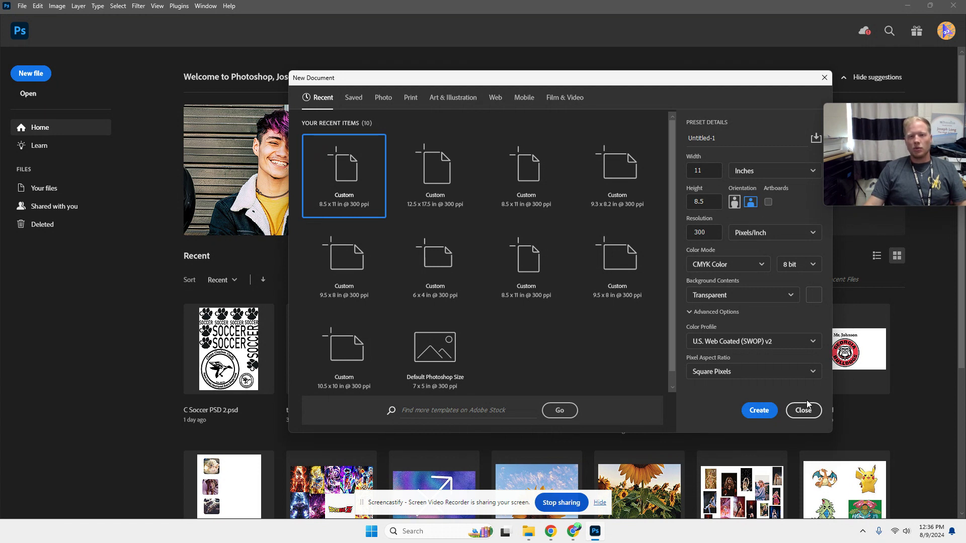
pyautogui.click(749, 410)
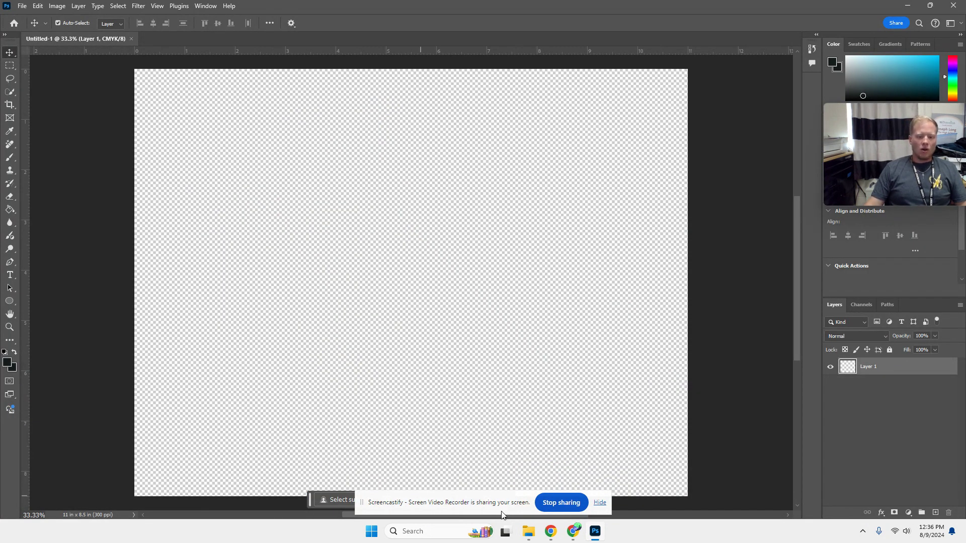
# Place the images (1) picture from the Downloads folder into the blank document
pyautogui.click(528, 531)
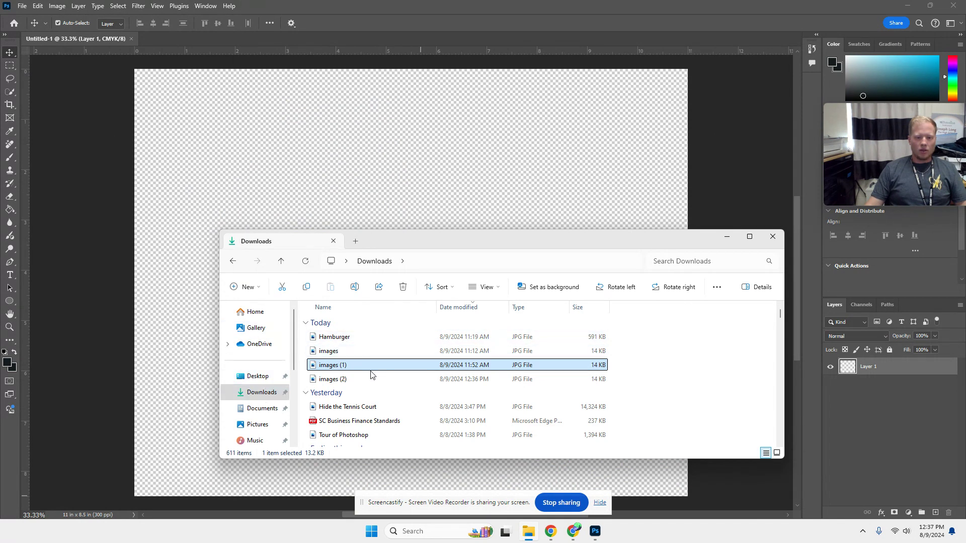
pyautogui.moveTo(335, 367); pyautogui.dragTo(366, 177)
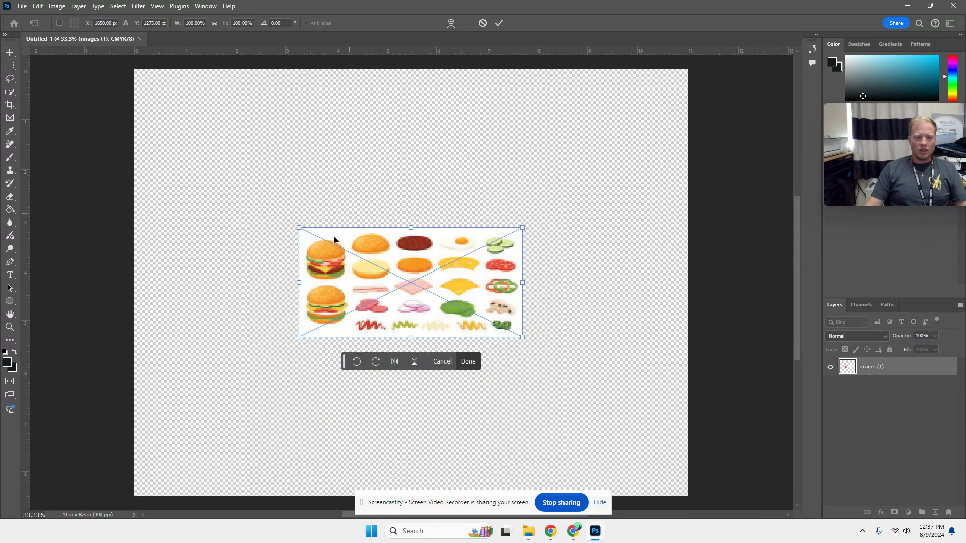
pyautogui.click(498, 25)
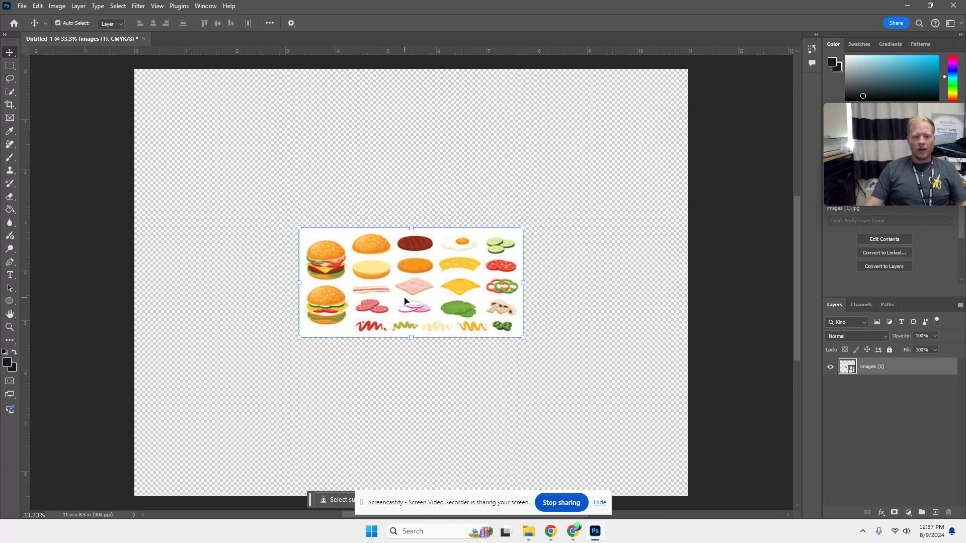
# Move the placed ingredients picture toward the canvas's upper left and scale it up to about 162%
pyautogui.click(377, 112)
pyautogui.moveTo(388, 258); pyautogui.dragTo(293, 167)
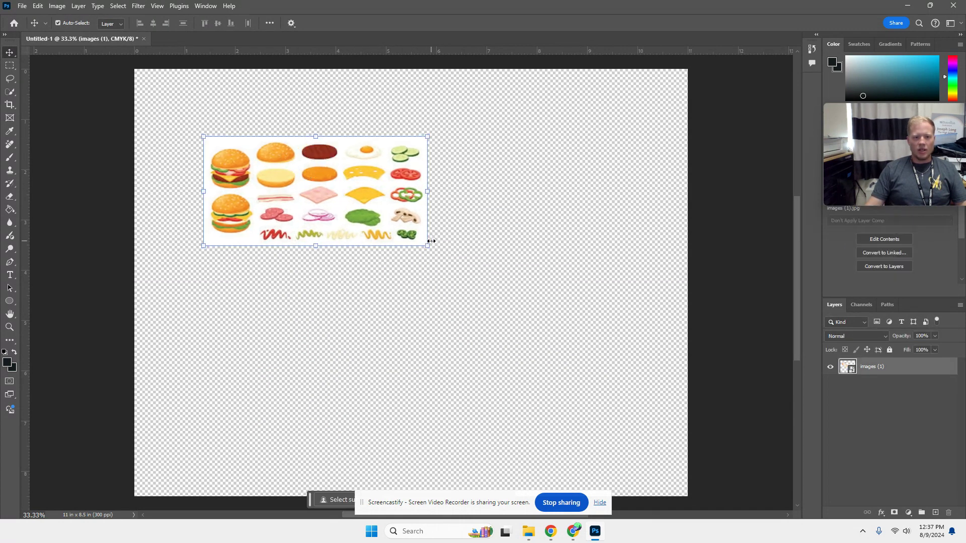
pyautogui.moveTo(429, 252); pyautogui.dragTo(567, 317)
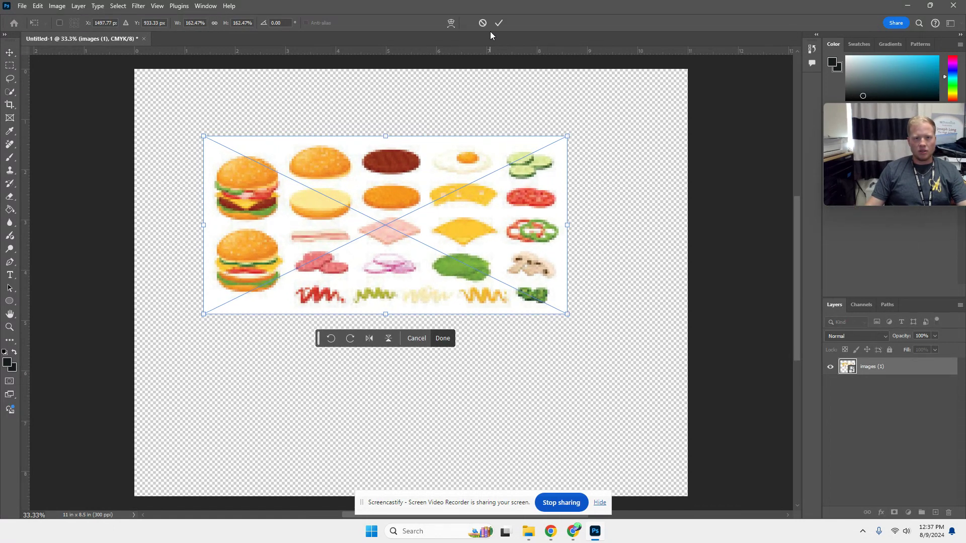
pyautogui.click(500, 22)
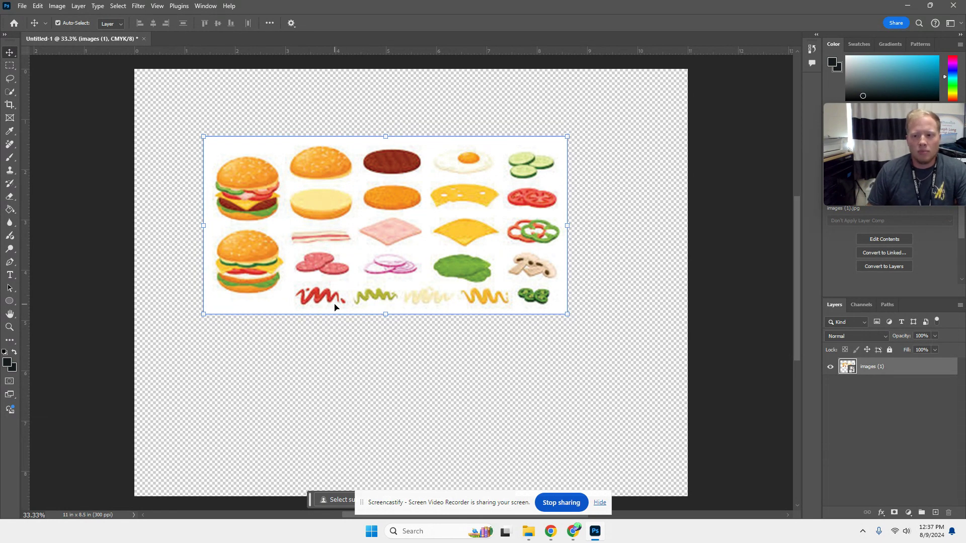
# Rename the placed picture's layer as Original Layer and move the picture nearer the canvas centre
pyautogui.doubleClick(883, 366)
pyautogui.click(556, 332)
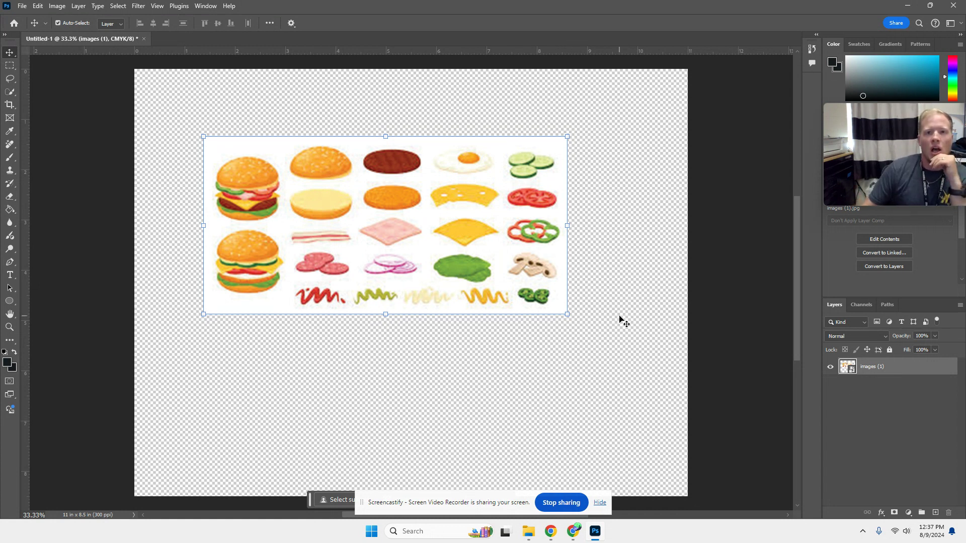
pyautogui.doubleClick(879, 366)
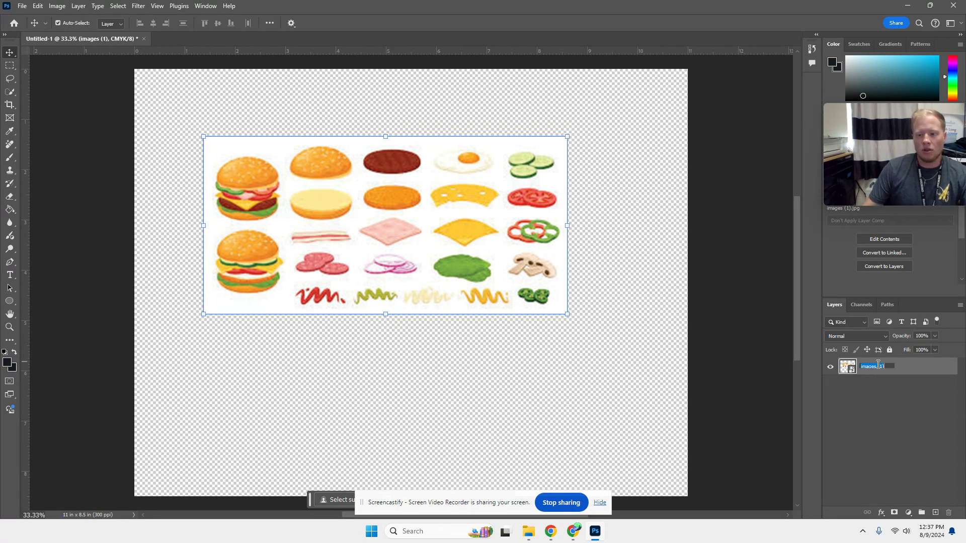
pyautogui.write('o')
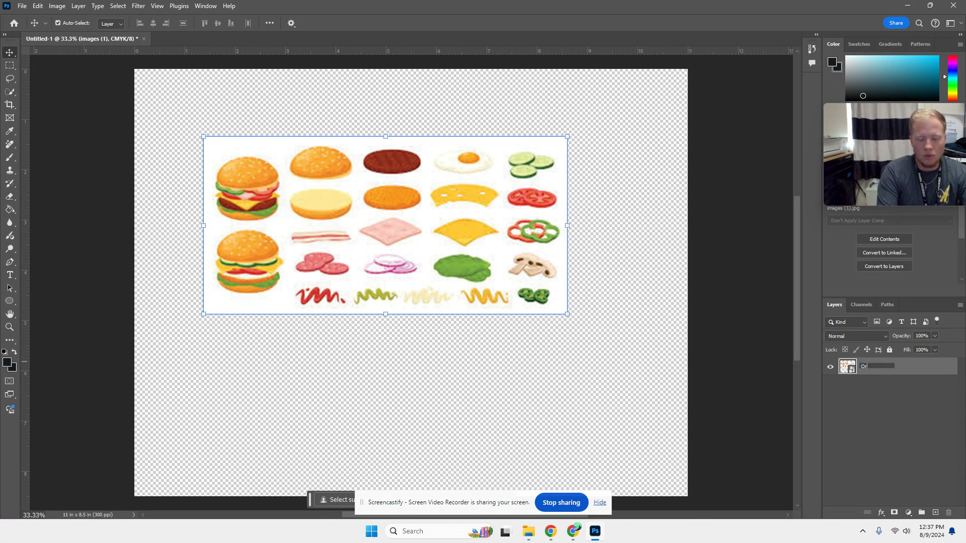
pyautogui.write('riginal Layer')
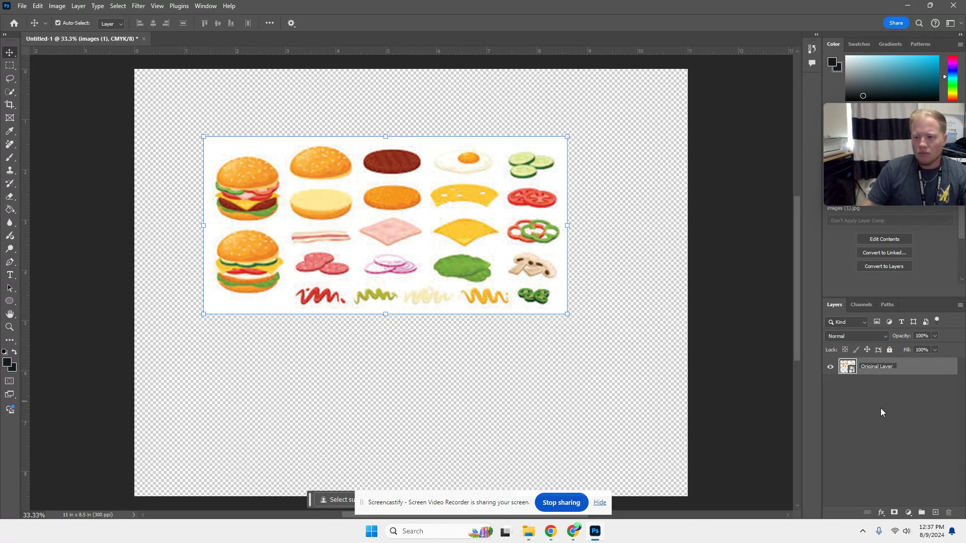
pyautogui.click(880, 409)
pyautogui.moveTo(414, 276); pyautogui.dragTo(436, 316)
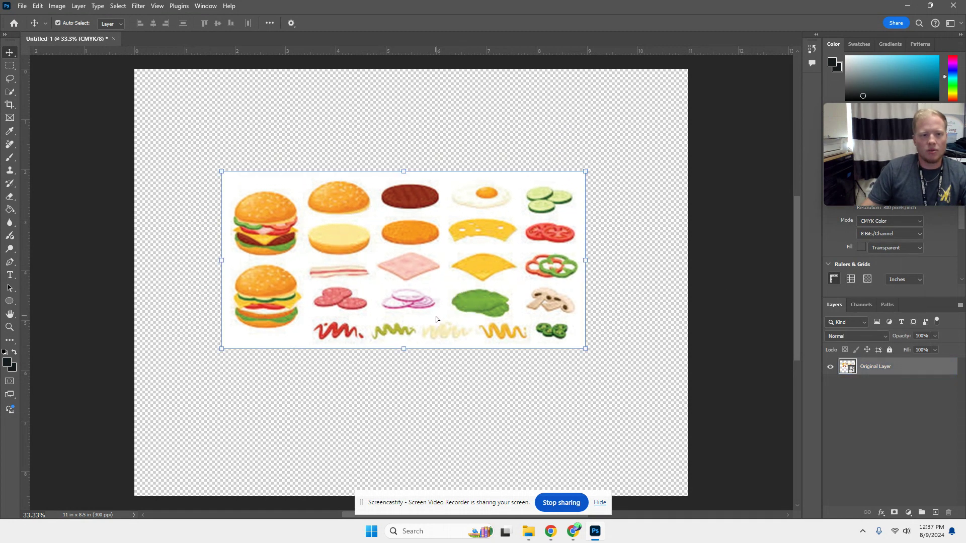
pyautogui.doubleClick(877, 367)
pyautogui.press('Return')
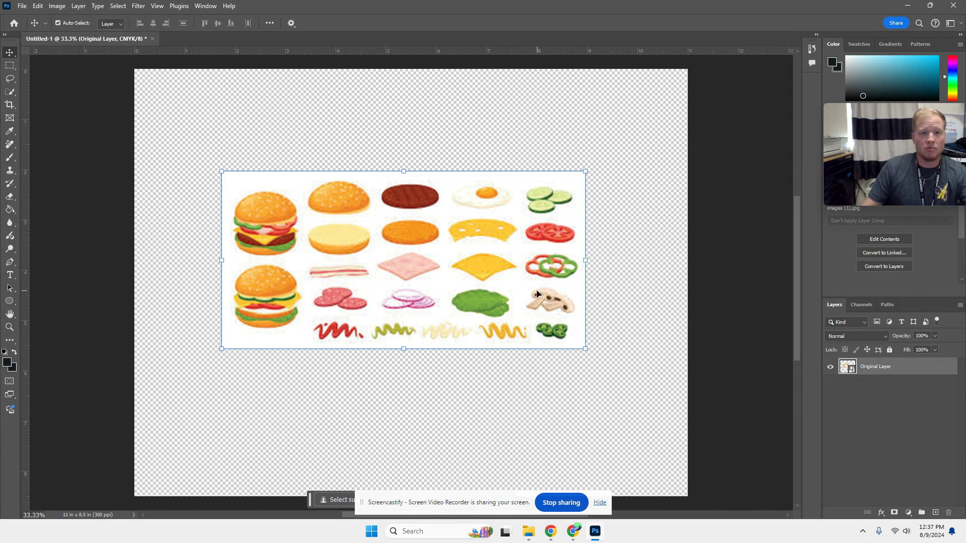
# Activate the Quick Selection Tool and set its brush size to 70
pyautogui.click(12, 96)
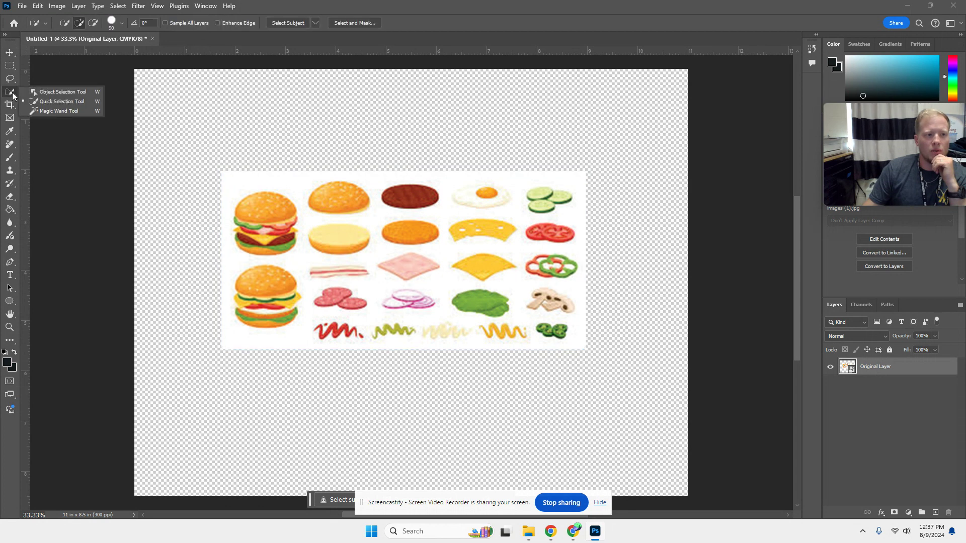
pyautogui.click(59, 98)
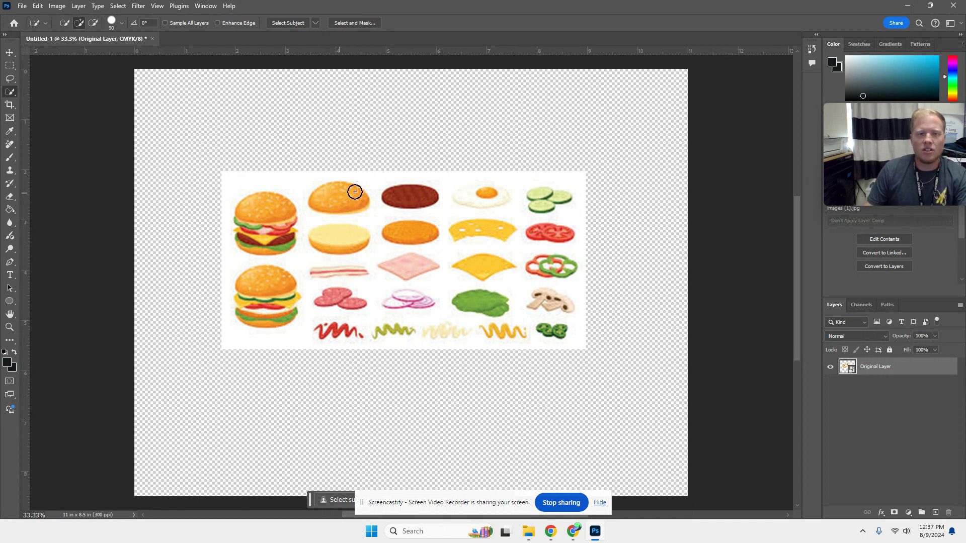
pyautogui.press('[')
pyautogui.press('[')
pyautogui.press('[')
pyautogui.press('[')
pyautogui.press('[')
pyautogui.press('[')
pyautogui.press('[')
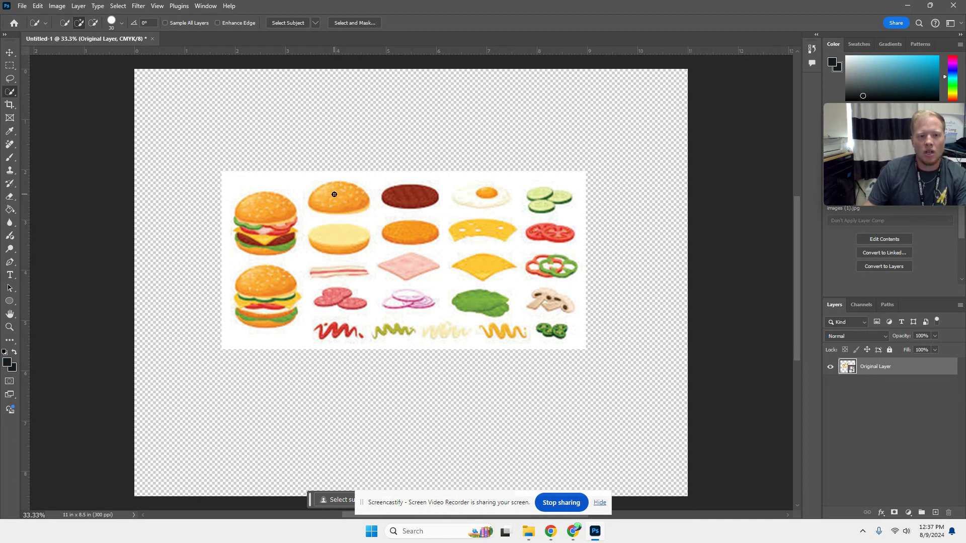
pyautogui.press(']')
pyautogui.press(']')
pyautogui.press(']')
pyautogui.press(']')
pyautogui.press(']')
pyautogui.press(']')
pyautogui.press(']')
pyautogui.press(']')
pyautogui.press(']')
pyautogui.press(']')
pyautogui.press(']')
pyautogui.press(']')
pyautogui.press(']')
pyautogui.press('[')
pyautogui.press('[')
pyautogui.press('[')
pyautogui.press('[')
pyautogui.press('[')
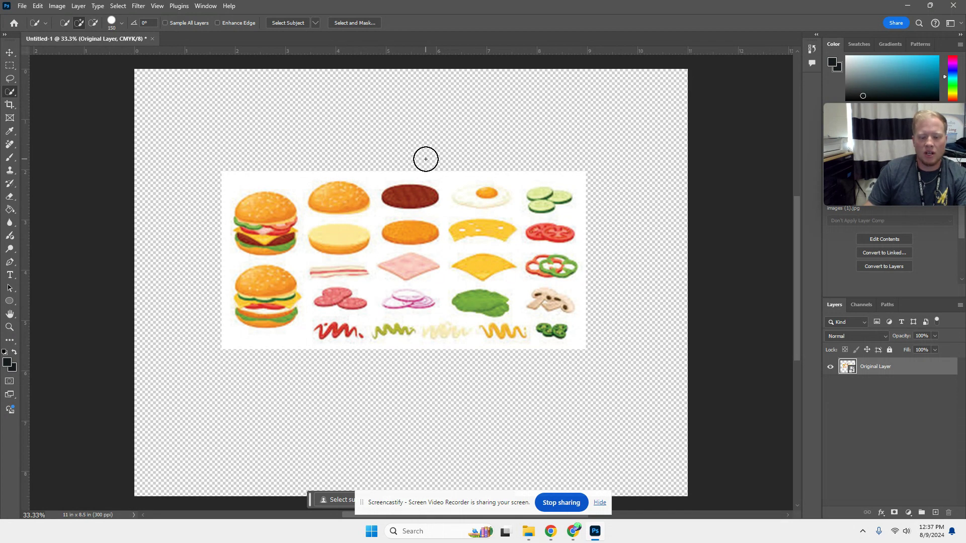
pyautogui.press('[')
pyautogui.press('[')
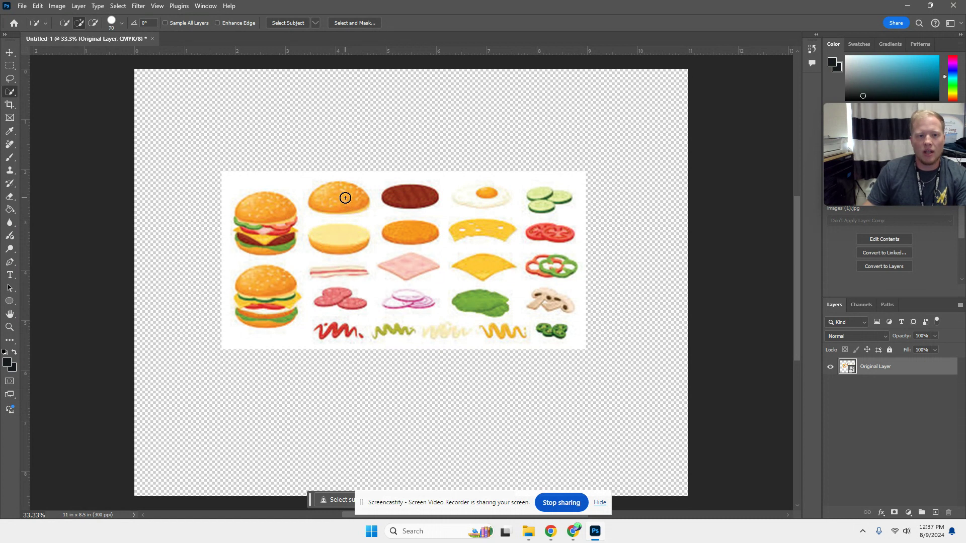
# Try selecting the separate top bun and the lettuce with quick selection, and deselect everything
pyautogui.moveTo(328, 192); pyautogui.dragTo(338, 198)
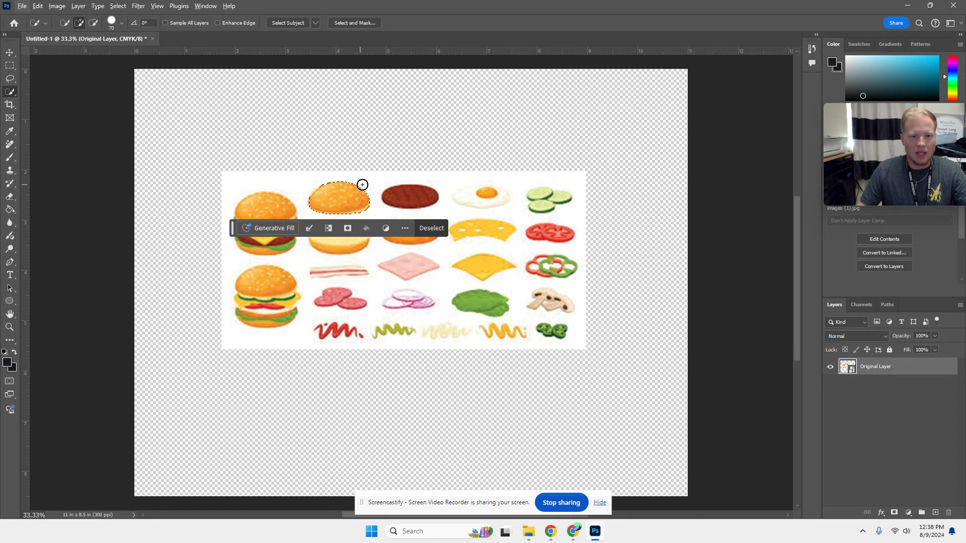
pyautogui.press('alt')
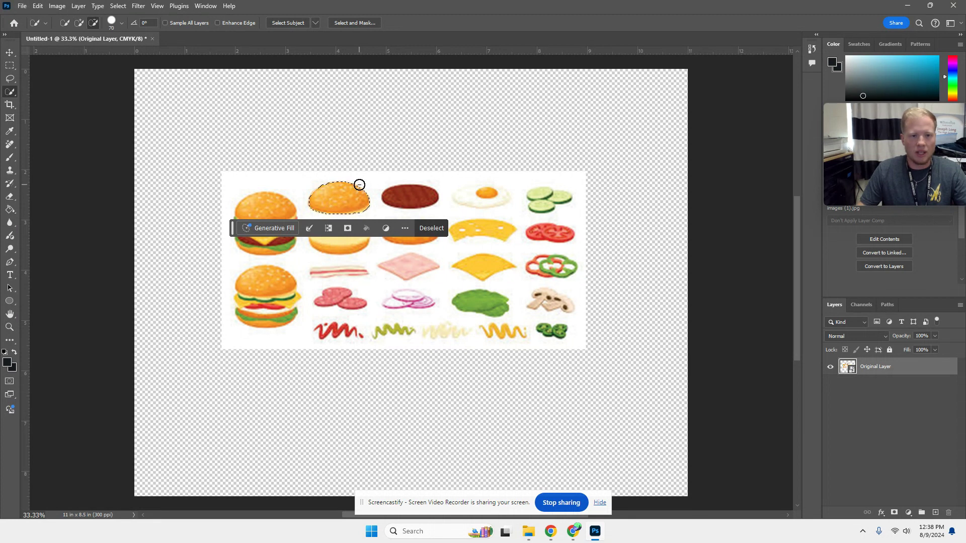
pyautogui.click(480, 290)
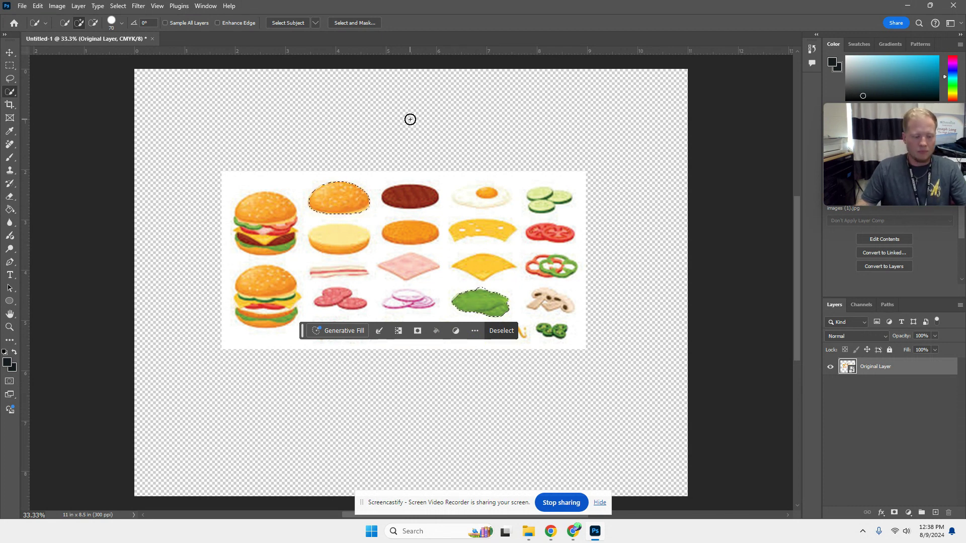
pyautogui.hotkey('ctrl', 'd')
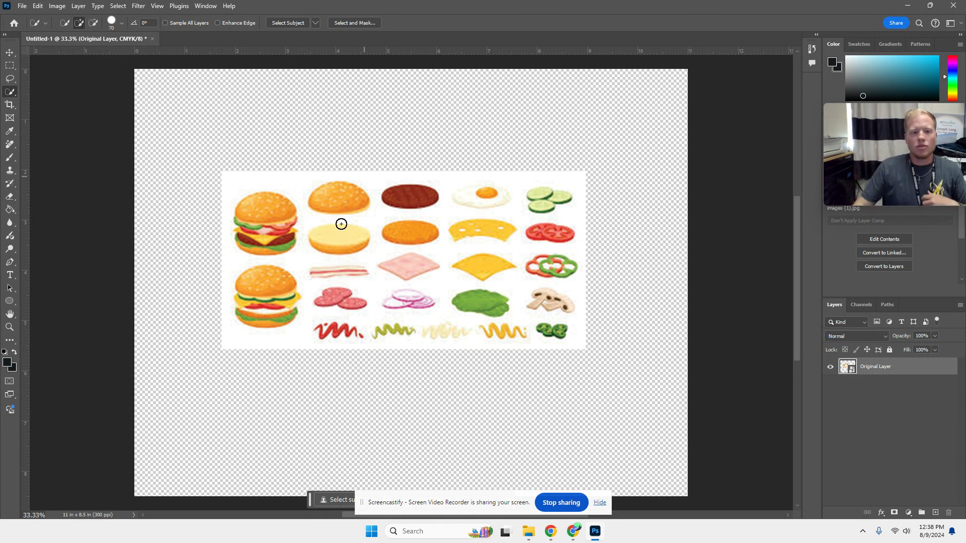
# Try selecting the top bun, the cheese slice with holes and the lettuce together, and clear the selection
pyautogui.click(335, 200)
pyautogui.click(482, 231)
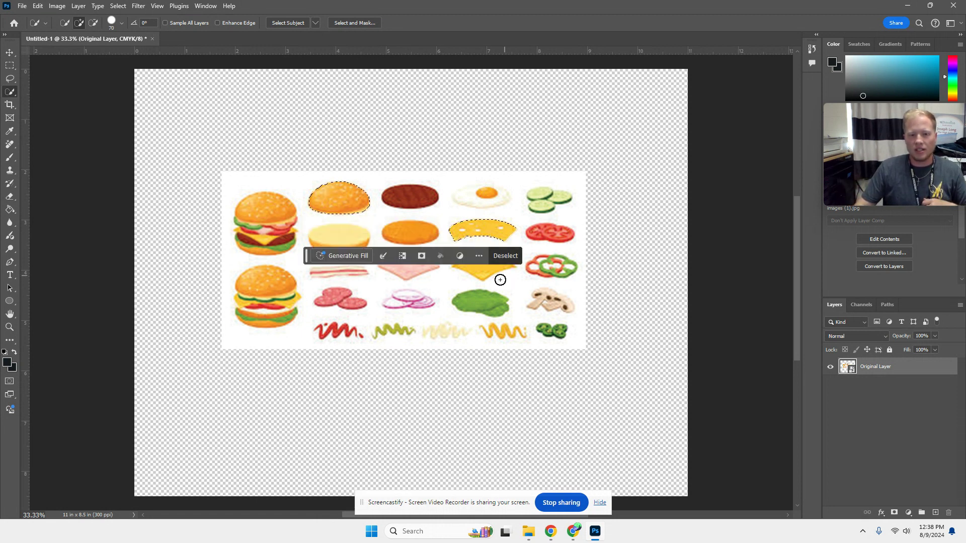
pyautogui.click(482, 296)
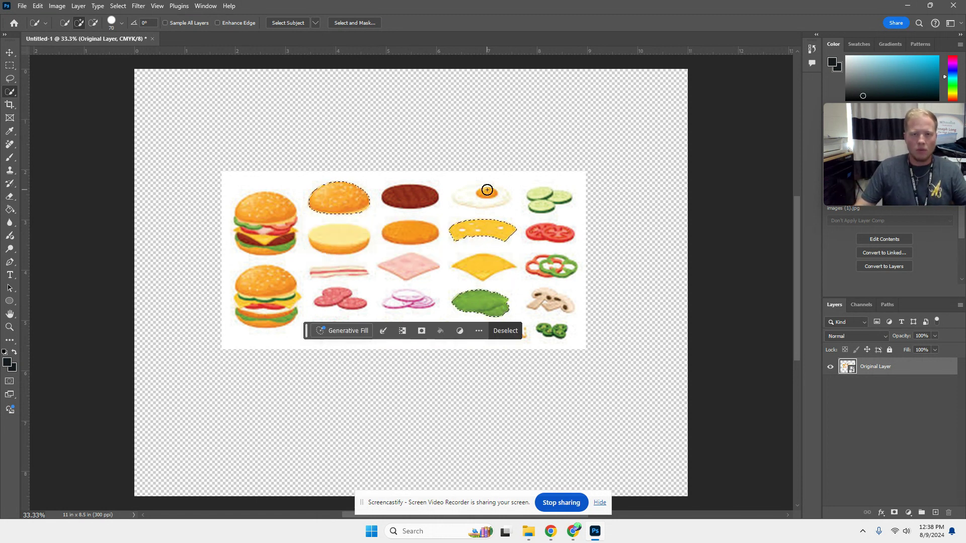
pyautogui.hotkey('ctrl', 'd')
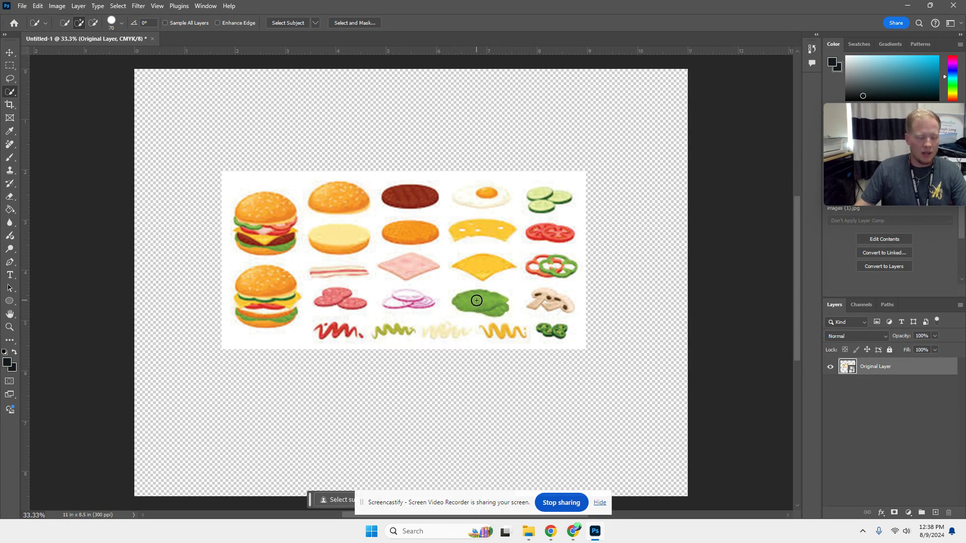
# Select the whole green lettuce piece on the Original Layer with quick selection
pyautogui.scroll(2, 476, 300)
pyautogui.moveTo(474, 300); pyautogui.dragTo(473, 240)
pyautogui.moveTo(394, 268); pyautogui.dragTo(407, 261)
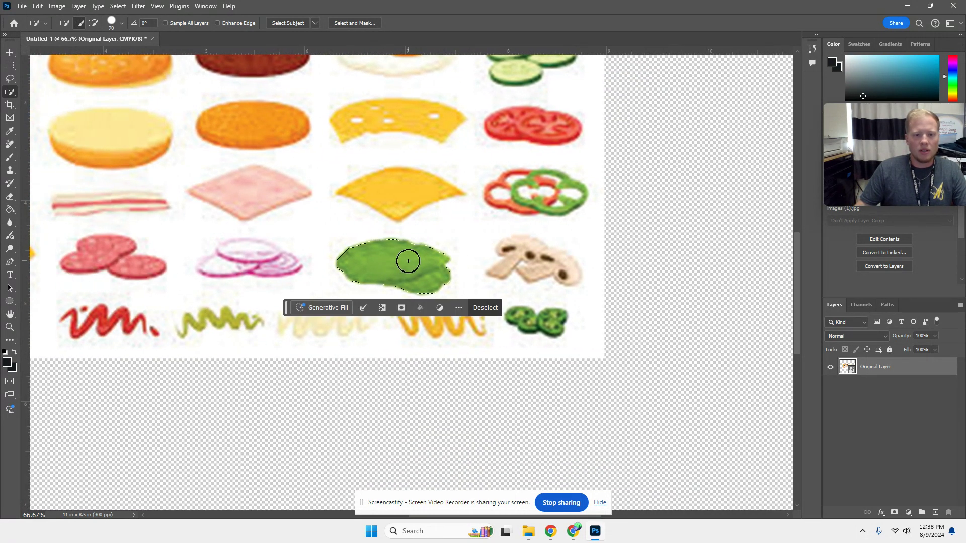
# Extend the lettuce selection into the white area above it and subtract that extra area again
pyautogui.click(397, 249)
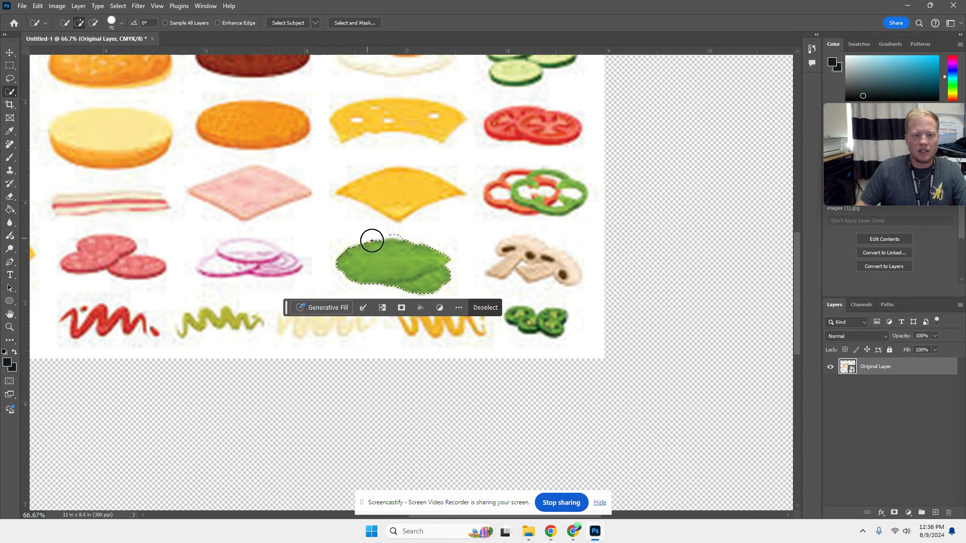
pyautogui.moveTo(398, 223); pyautogui.dragTo(395, 216)
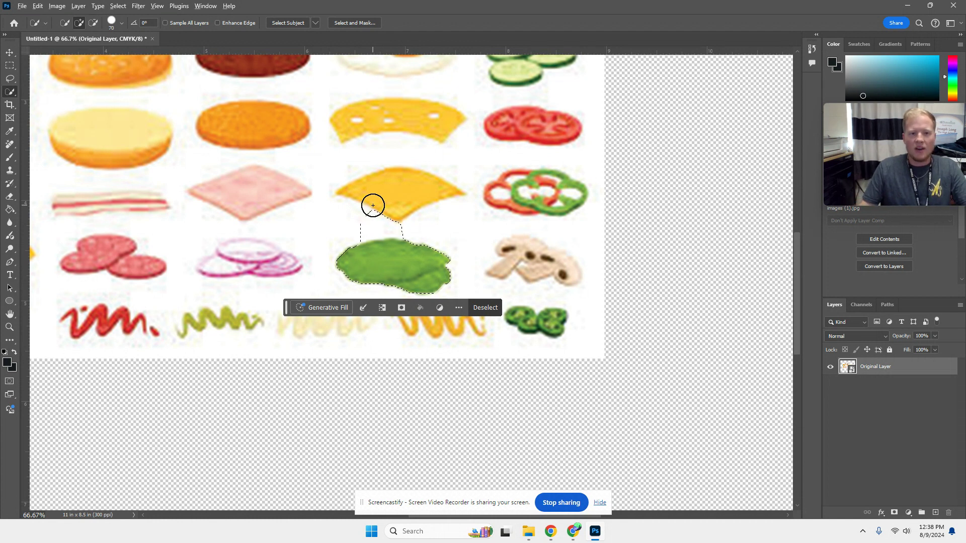
pyautogui.press('alt')
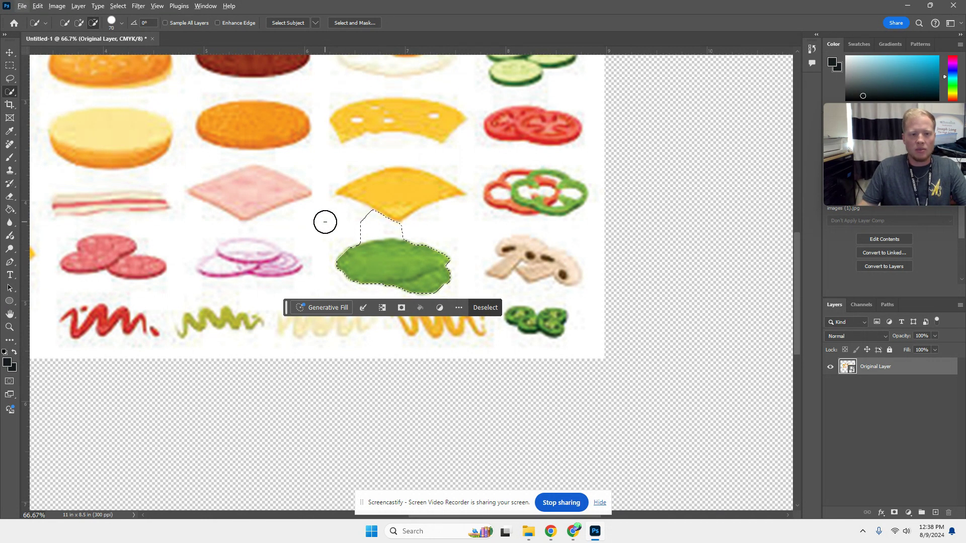
pyautogui.press('alt')
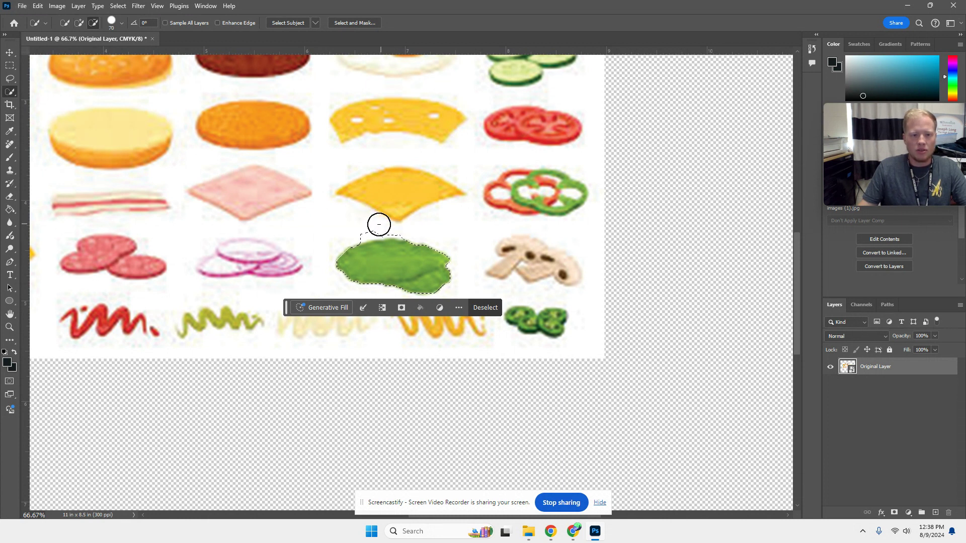
pyautogui.moveTo(371, 226); pyautogui.dragTo(410, 224)
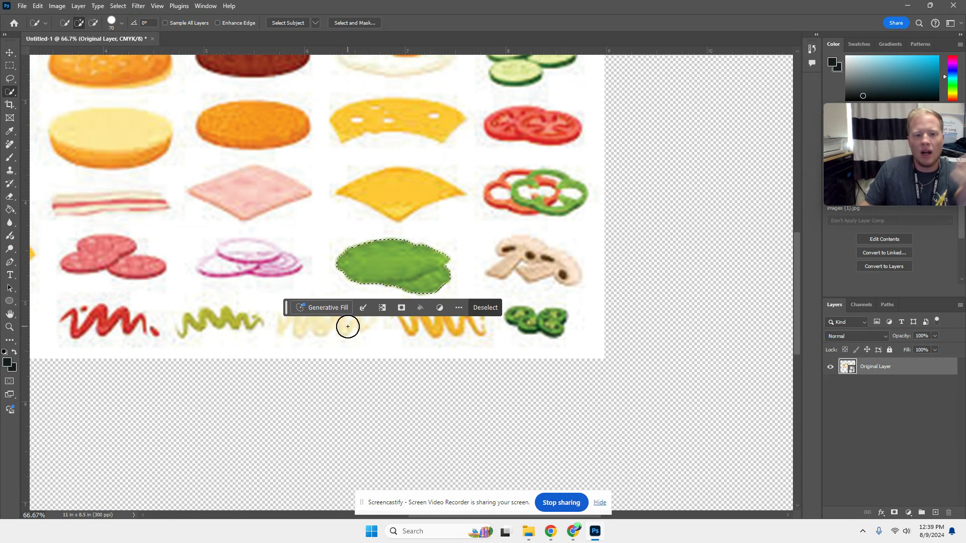
# Copy the selected lettuce onto a new layer and hide the Original Layer
pyautogui.hotkey('ctrl', '-')
pyautogui.hotkey('ctrl', '-')
pyautogui.hotkey('ctrl', '-')
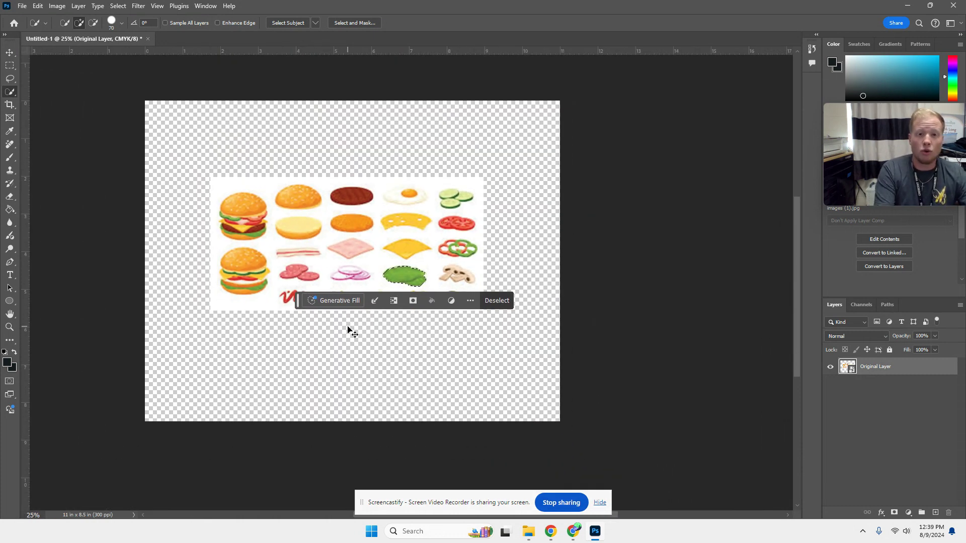
pyautogui.hotkey('ctrl', 'j')
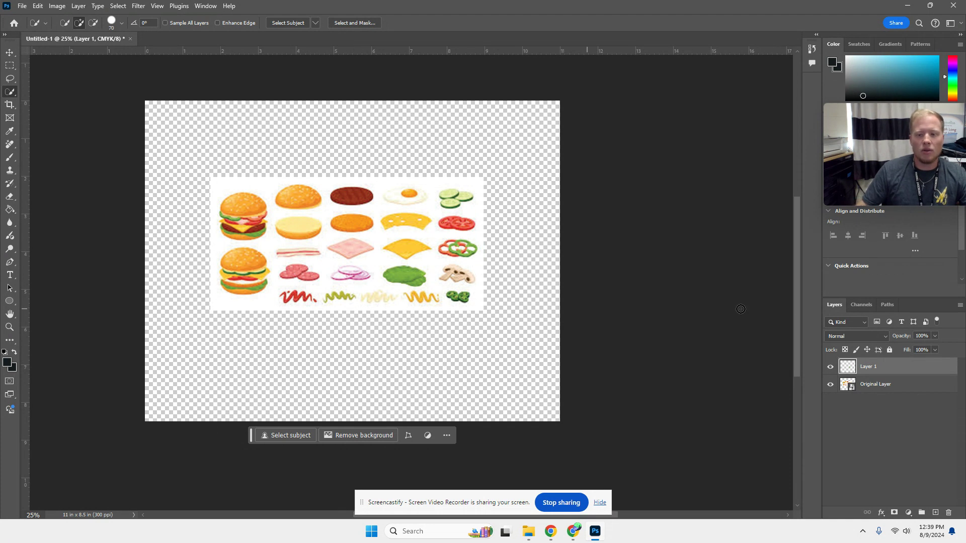
pyautogui.click(830, 385)
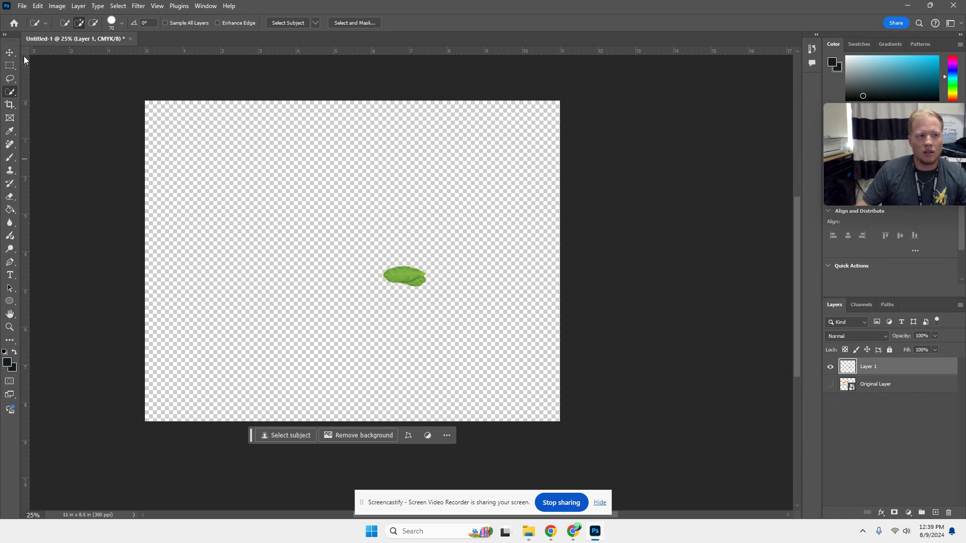
# Move the copied lettuce up and left to the upper middle of the canvas and rename its layer Lettuce
pyautogui.click(9, 52)
pyautogui.moveTo(383, 275); pyautogui.dragTo(340, 222)
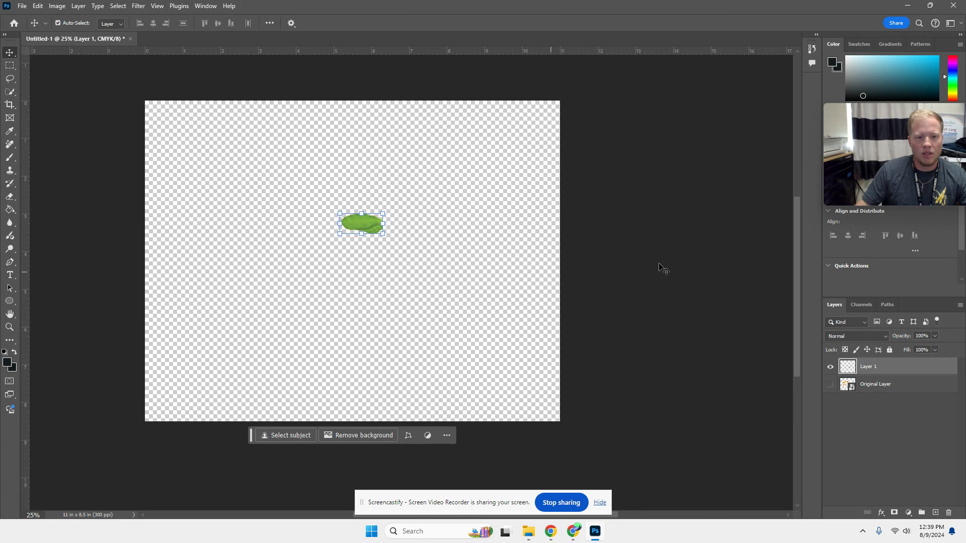
pyautogui.doubleClick(869, 366)
pyautogui.write('Lettuce')
# Make the Original Layer active and visible, and hide the Lettuce layer
pyautogui.click(875, 392)
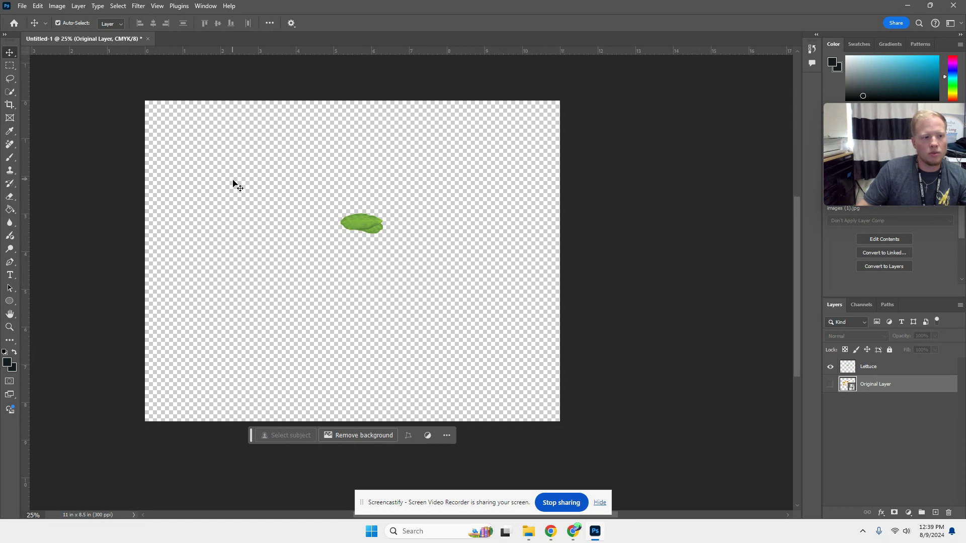
pyautogui.click(830, 384)
pyautogui.click(830, 366)
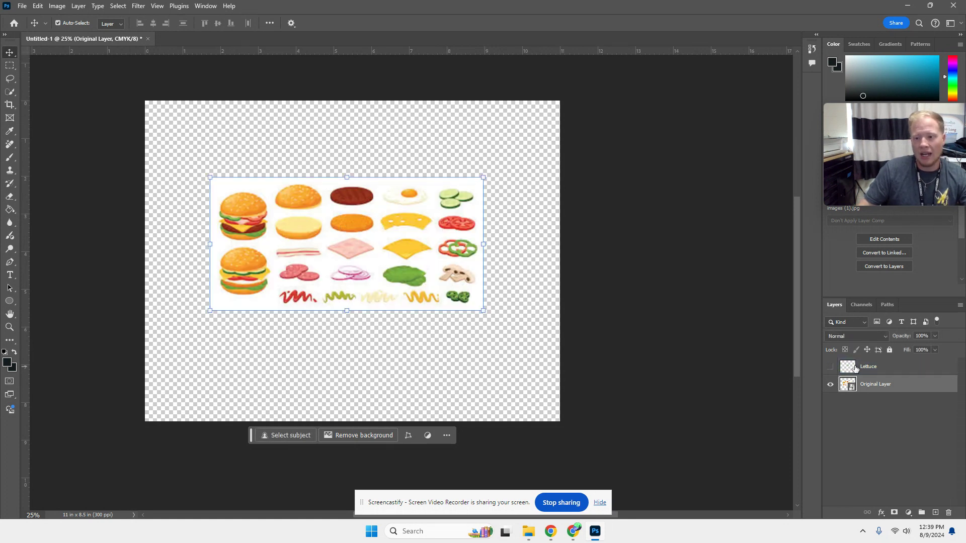
pyautogui.click(830, 371)
pyautogui.click(830, 371)
pyautogui.click(831, 370)
pyautogui.click(521, 258)
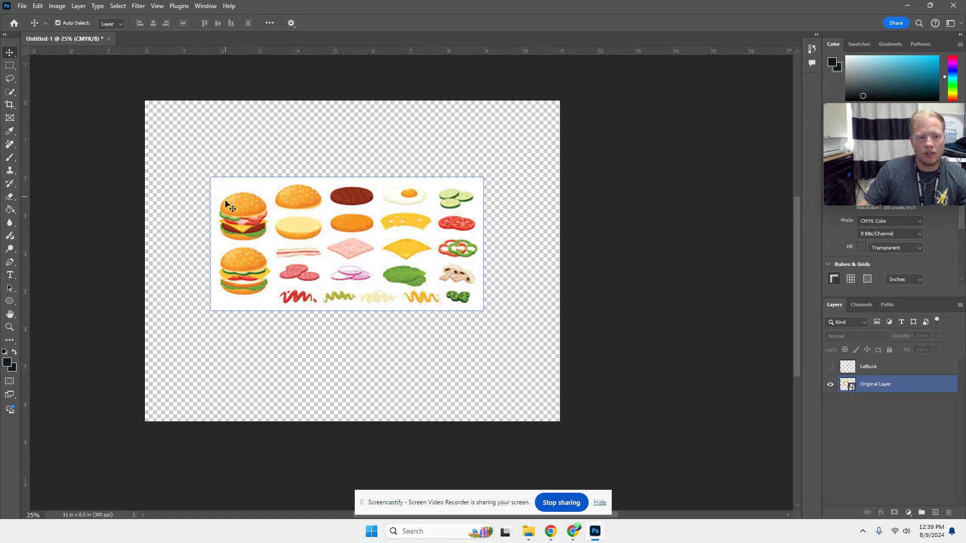
pyautogui.click(329, 228)
pyautogui.click(455, 388)
# Activate the Quick Selection Tool, try it on the separate top bun, and make the Original Layer active
pyautogui.click(9, 92)
pyautogui.click(289, 202)
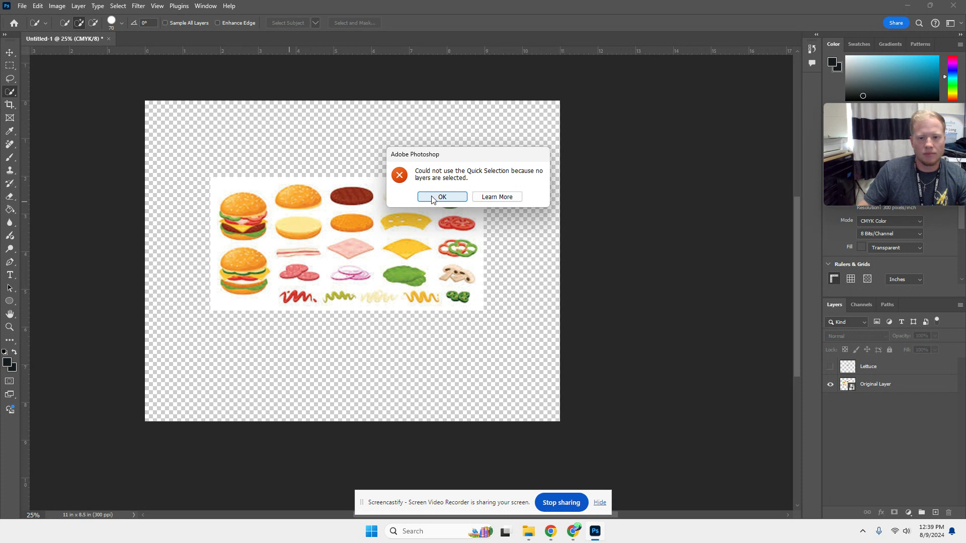
pyautogui.click(496, 197)
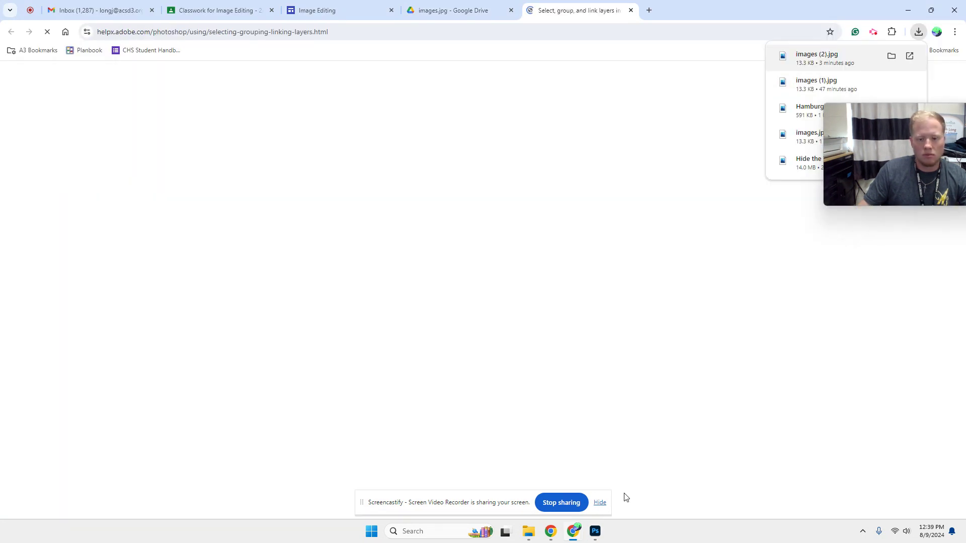
pyautogui.click(593, 534)
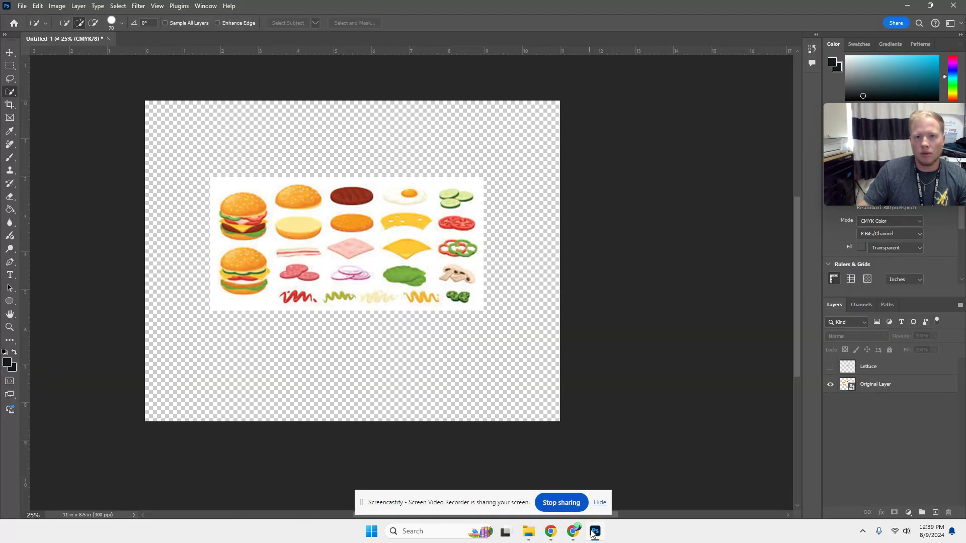
pyautogui.click(873, 384)
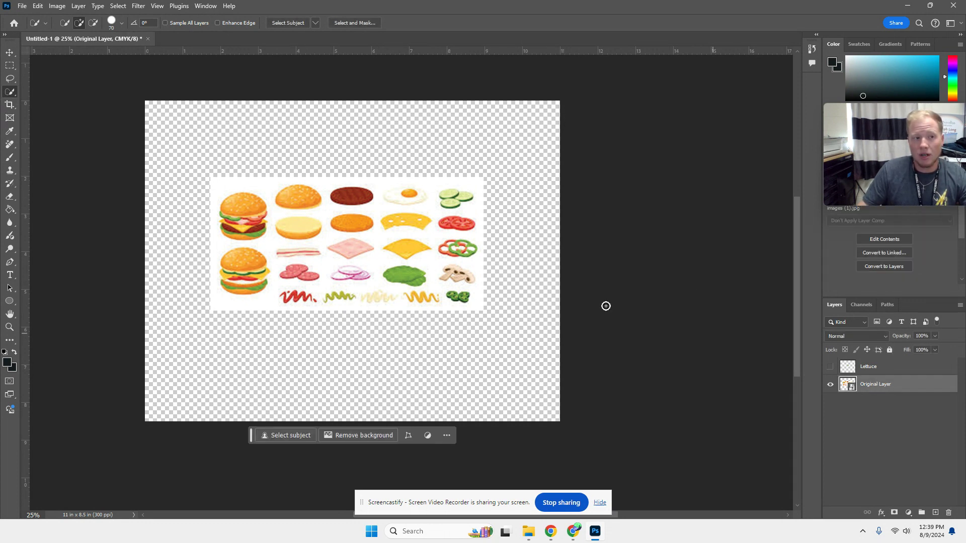
# Quick-select the separate top bun and copy it onto a new layer named Top Bun
pyautogui.click(288, 197)
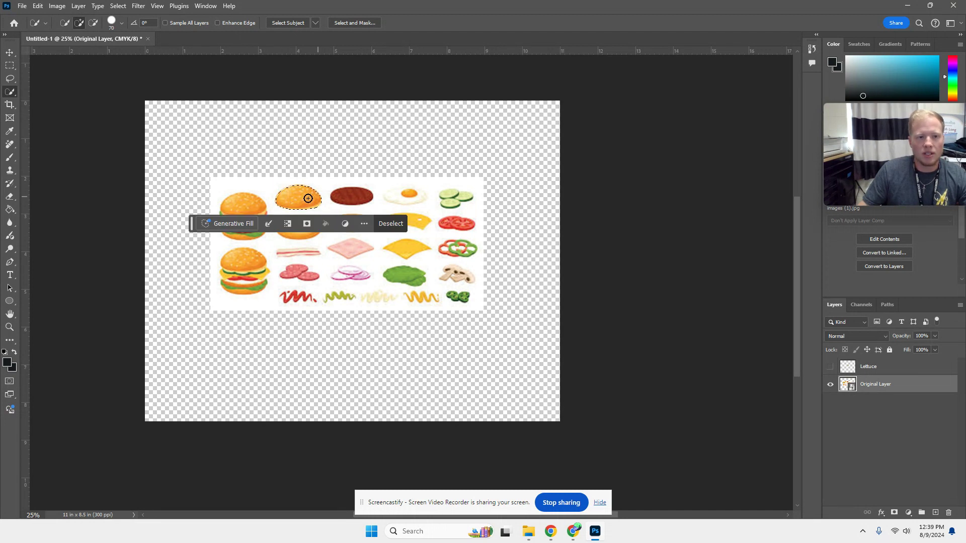
pyautogui.hotkey('ctrl', 'j')
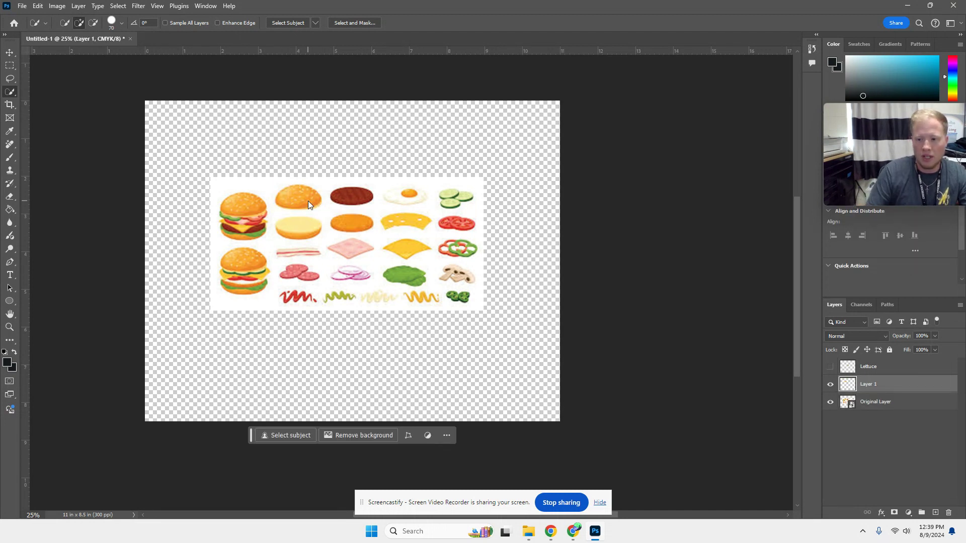
pyautogui.doubleClick(873, 386)
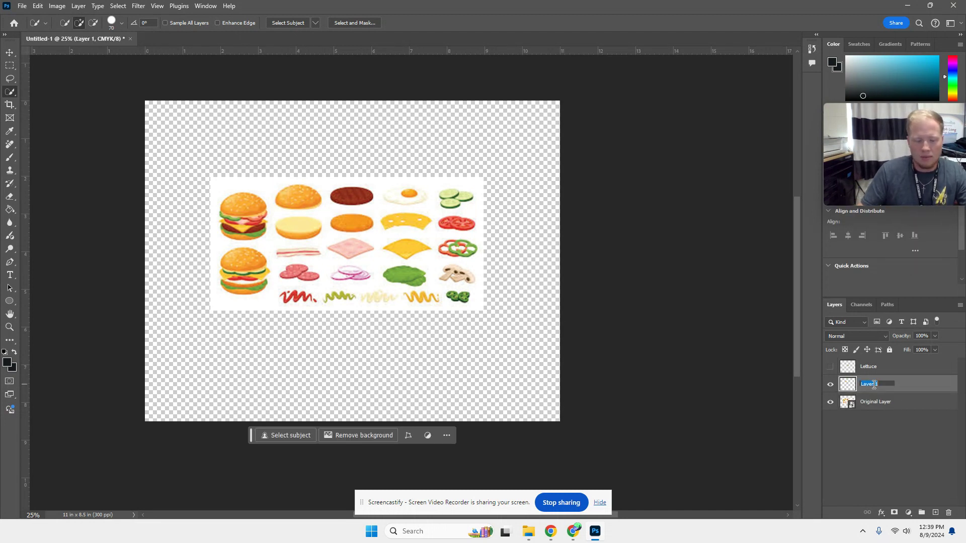
pyautogui.write('Top Bun')
# Toggle the Original Layer's visibility to check the copied bun, leave it visible, and hide the Top Bun layer
pyautogui.click(830, 401)
pyautogui.click(830, 402)
pyautogui.click(831, 402)
pyautogui.click(830, 402)
pyautogui.click(831, 386)
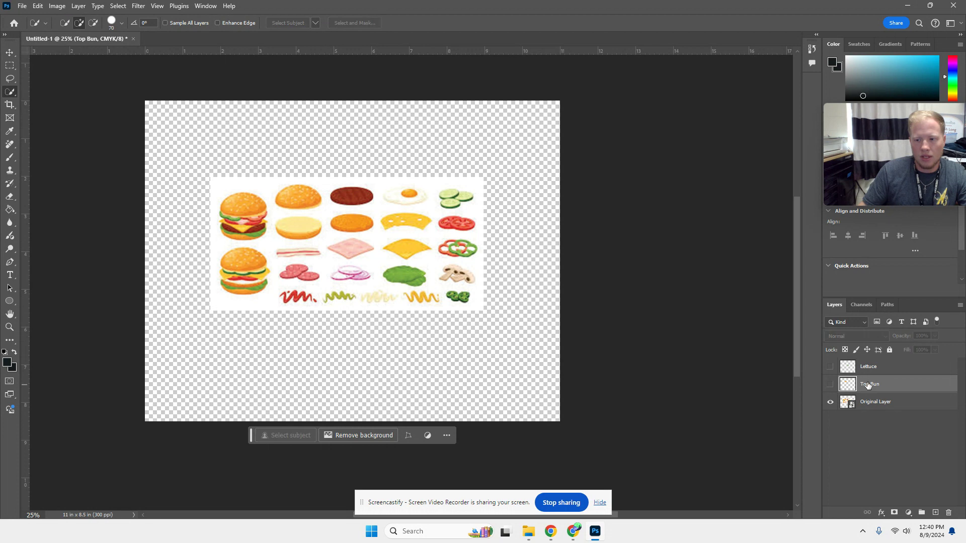
# Try to quick-select the separate bottom bun, moving the floating task bar out of the way
pyautogui.click(301, 223)
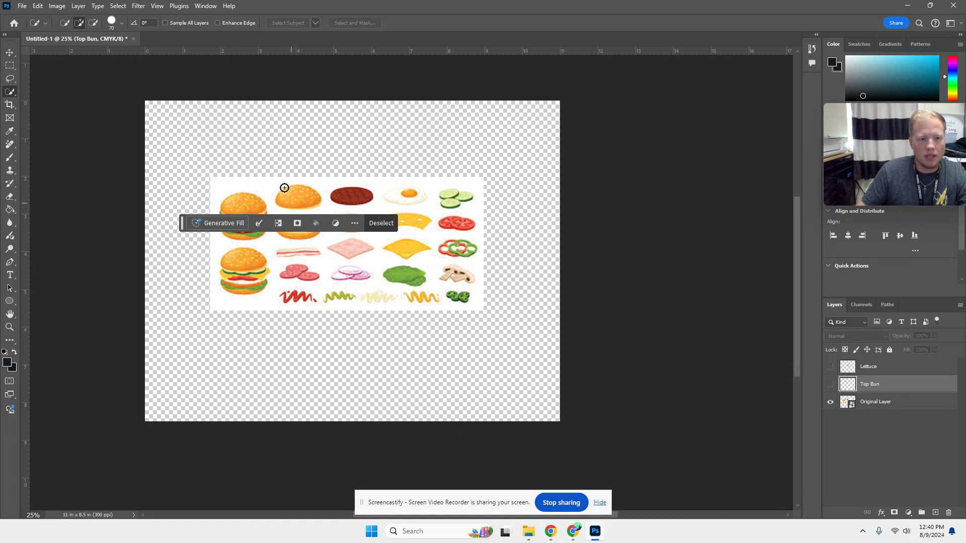
pyautogui.moveTo(185, 226); pyautogui.dragTo(178, 398)
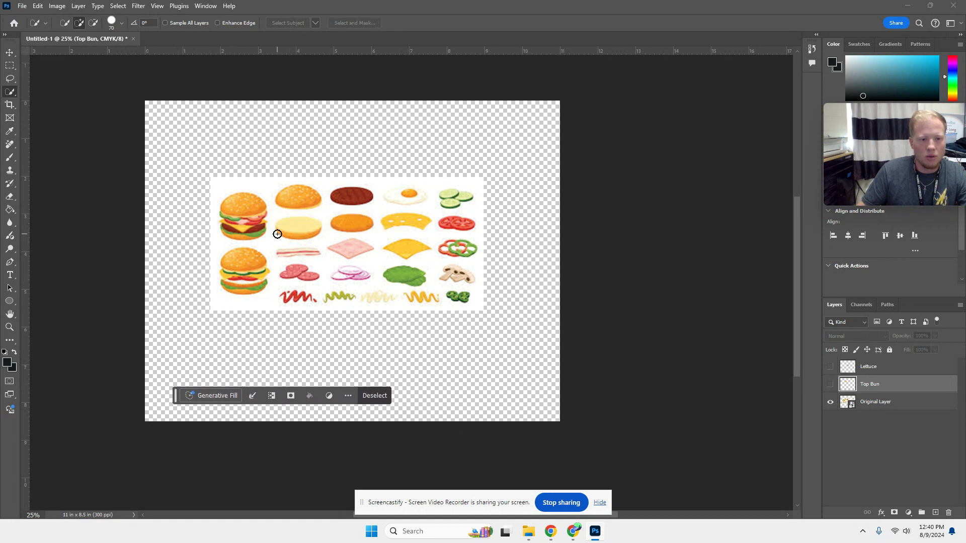
pyautogui.moveTo(297, 235)
pyautogui.mouseDown()
pyautogui.moveTo(328, 250)
pyautogui.moveTo(334, 244)
pyautogui.mouseUp()
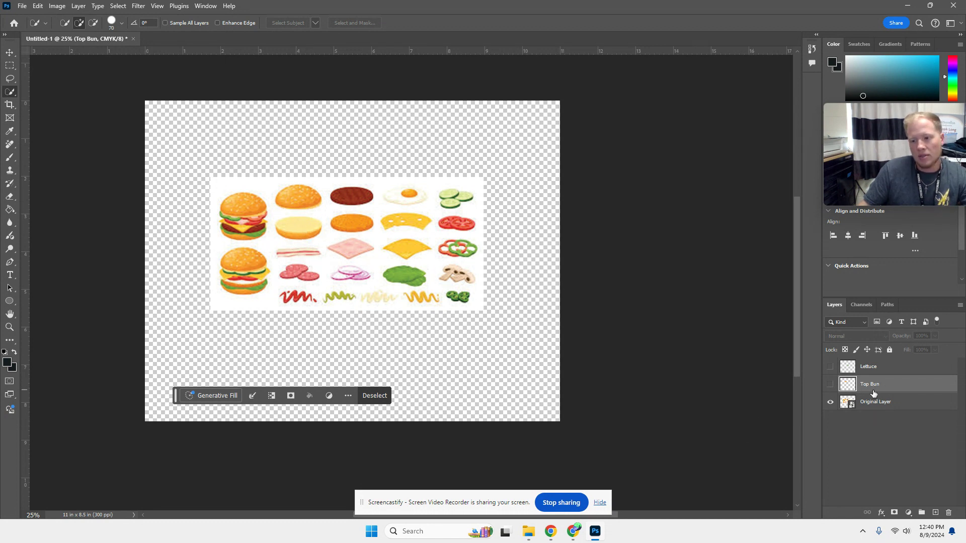
# Copy the separate bottom bun from the Original Layer onto a new layer named Bottom Bun and hide that layer
pyautogui.click(878, 405)
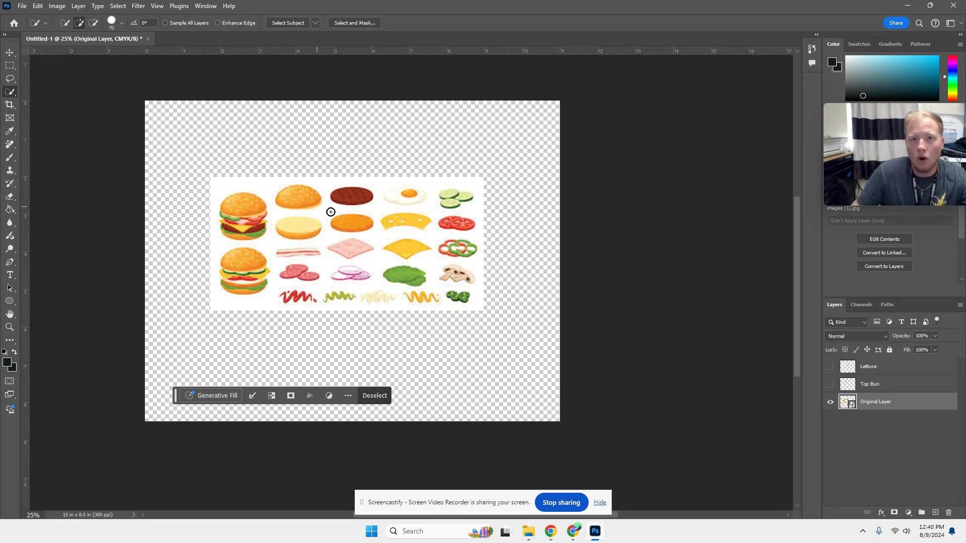
pyautogui.click(292, 226)
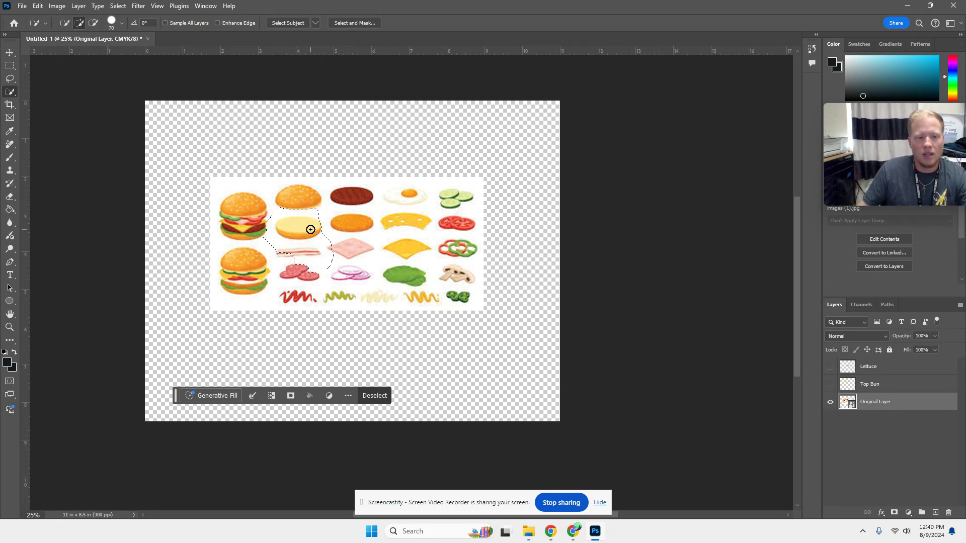
pyautogui.hotkey('ctrl', 'd')
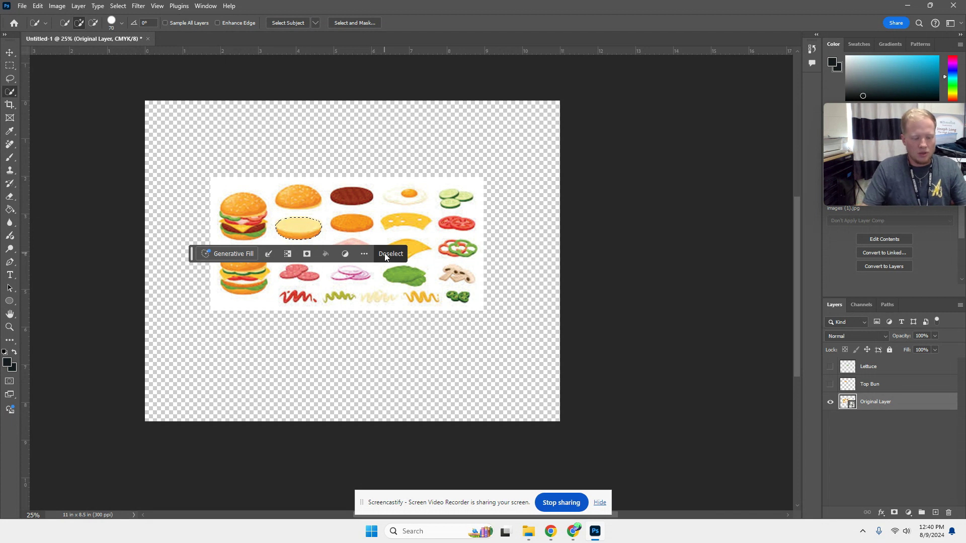
pyautogui.hotkey('ctrl', 'j')
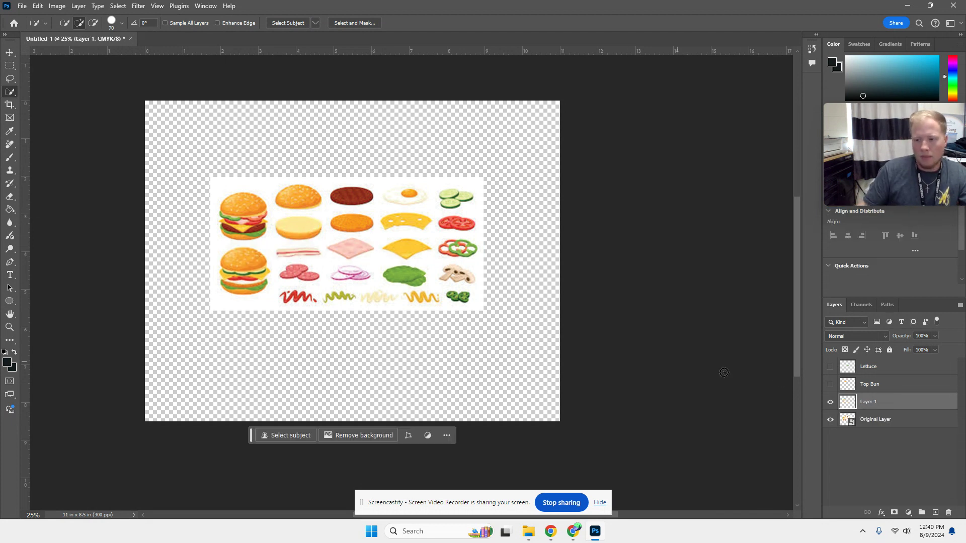
pyautogui.doubleClick(871, 402)
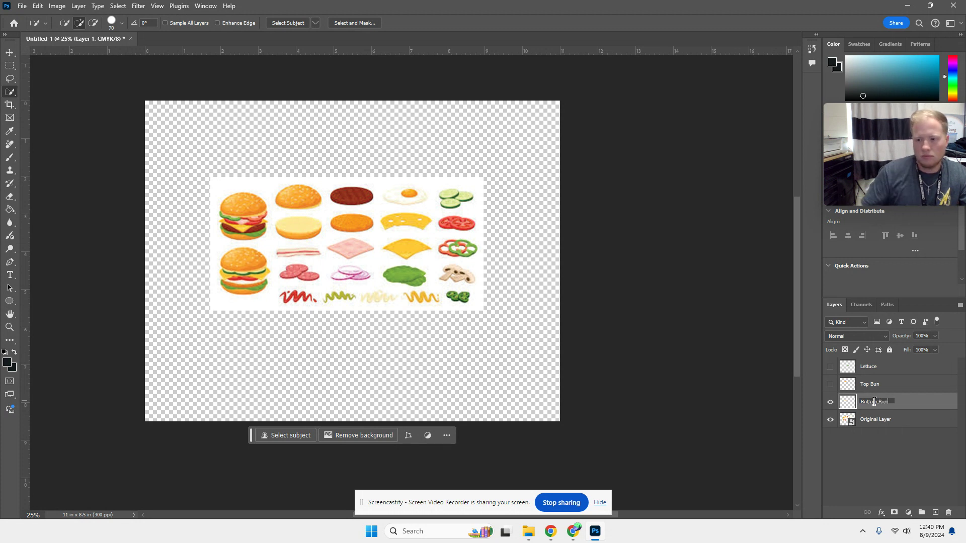
pyautogui.click(827, 402)
# Copy the dark brown patty from the Original Layer onto a new layer named Patty and hide that layer
pyautogui.click(893, 420)
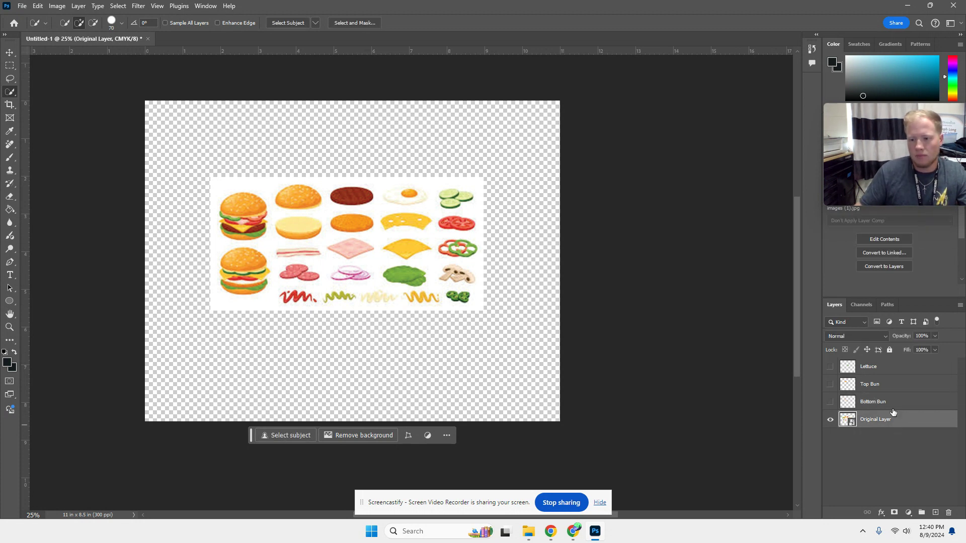
pyautogui.click(354, 198)
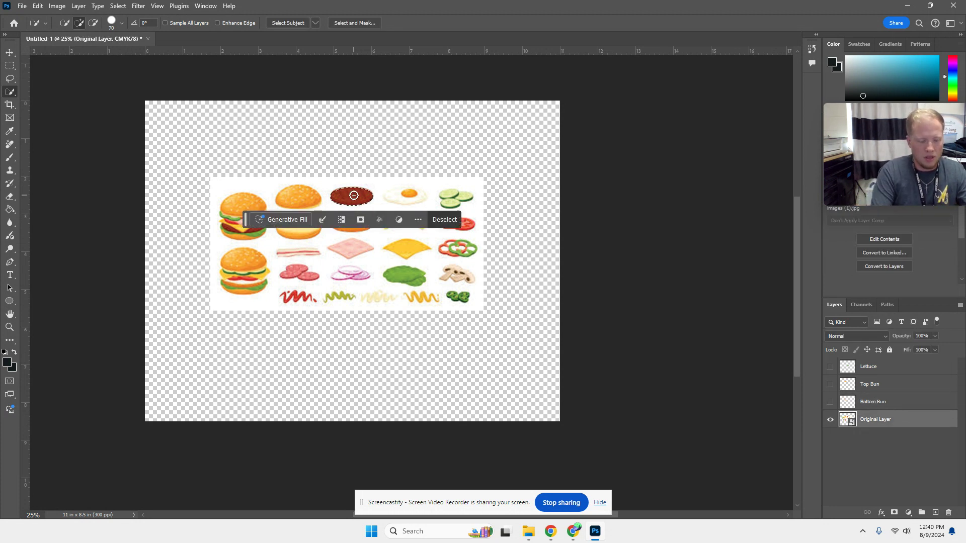
pyautogui.hotkey('ctrl', 'j')
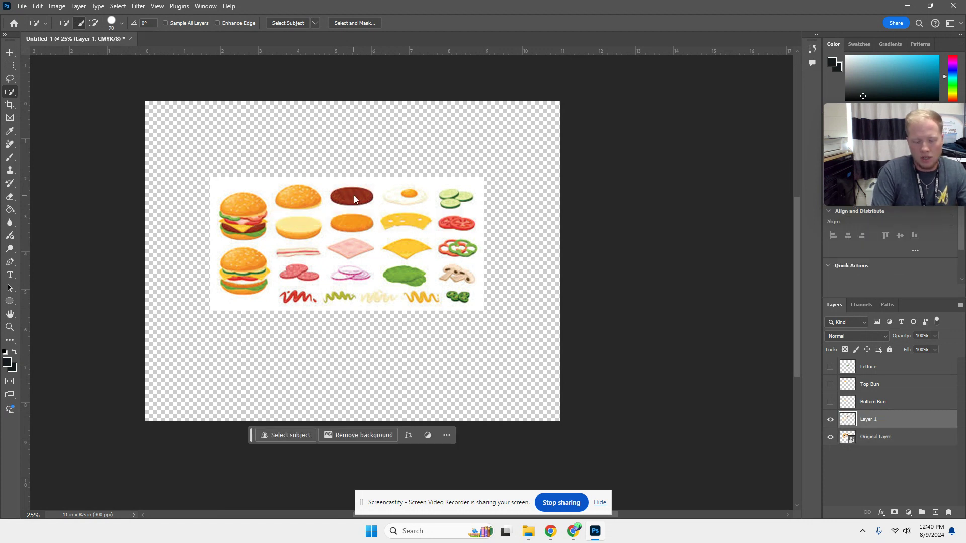
pyautogui.doubleClick(875, 419)
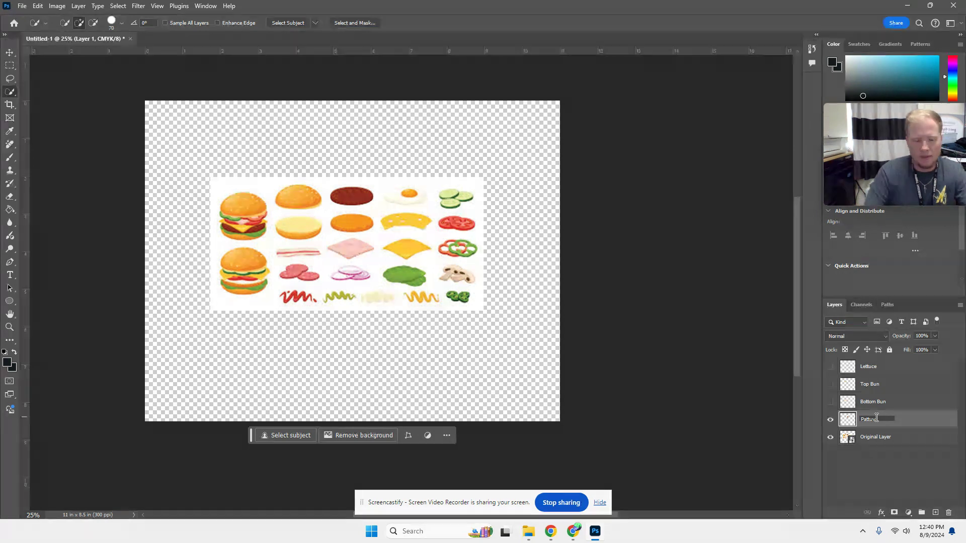
pyautogui.click(894, 445)
pyautogui.click(831, 419)
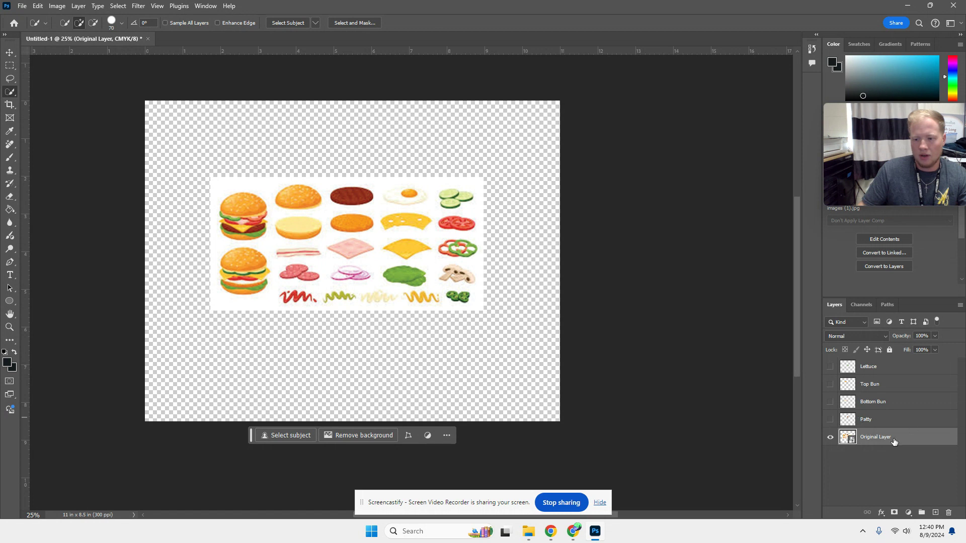
# Copy the diamond-shaped yellow cheese slice from the Original Layer onto a new layer named Cheese
pyautogui.click(411, 246)
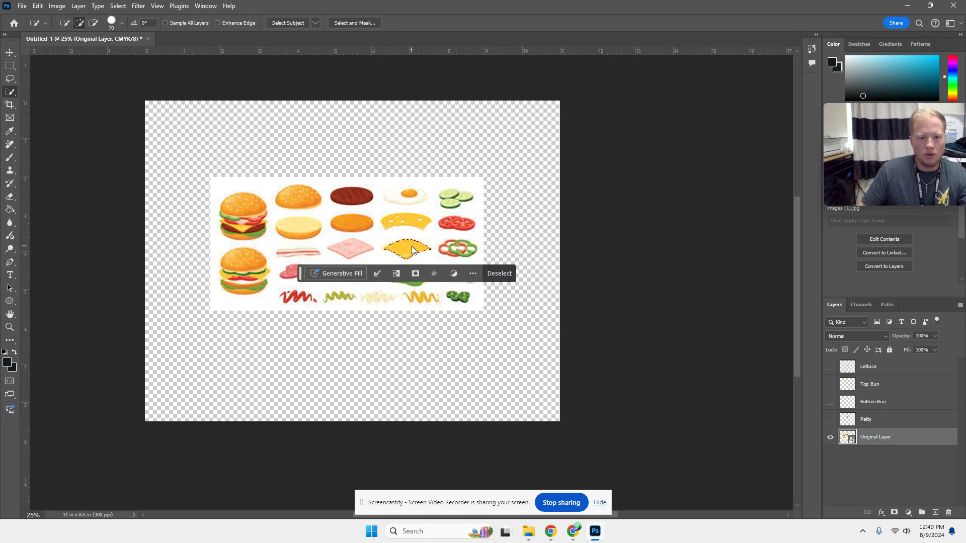
pyautogui.hotkey('ctrl', 'j')
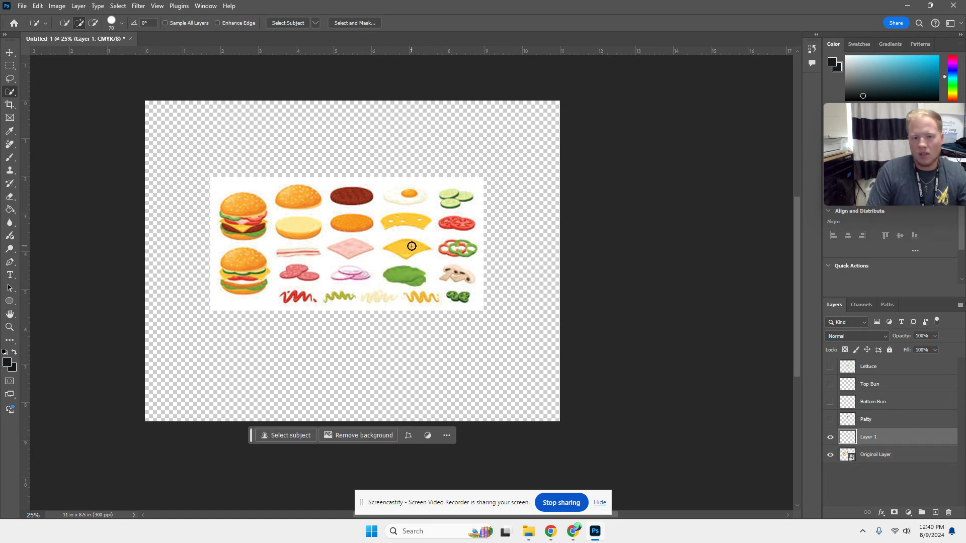
pyautogui.doubleClick(868, 437)
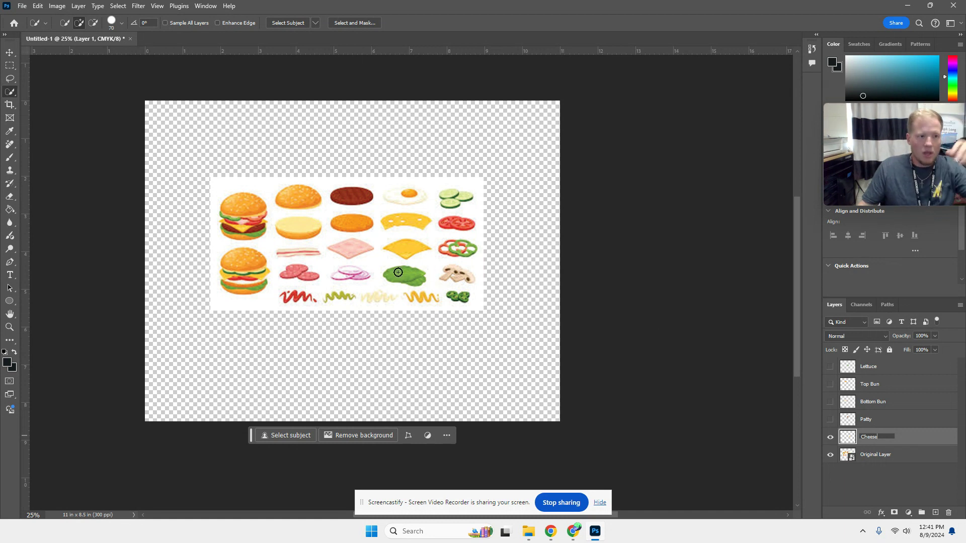
# Hide the Original Layer and show the Lettuce, Top Bun, Bottom Bun and Patty layers along with Cheese
pyautogui.click(830, 456)
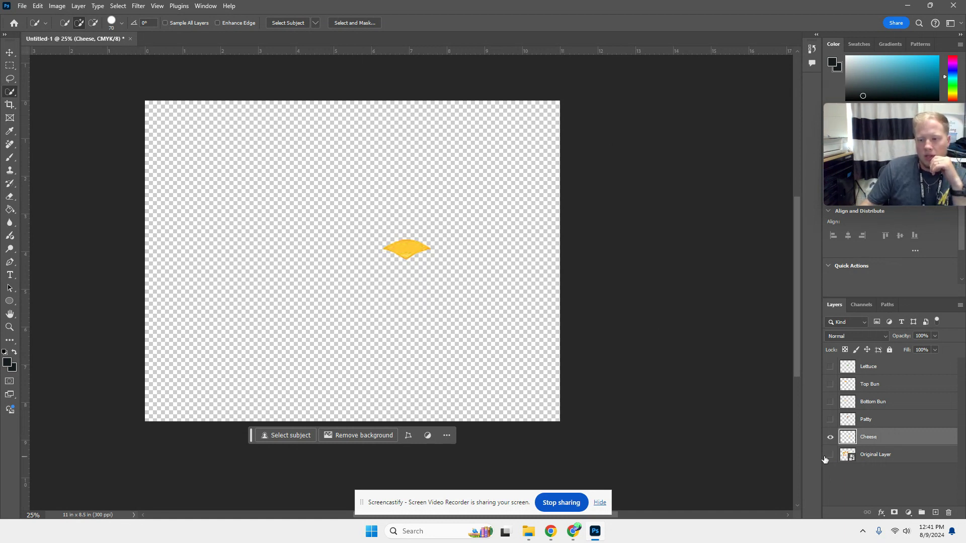
pyautogui.moveTo(830, 419); pyautogui.dragTo(830, 366)
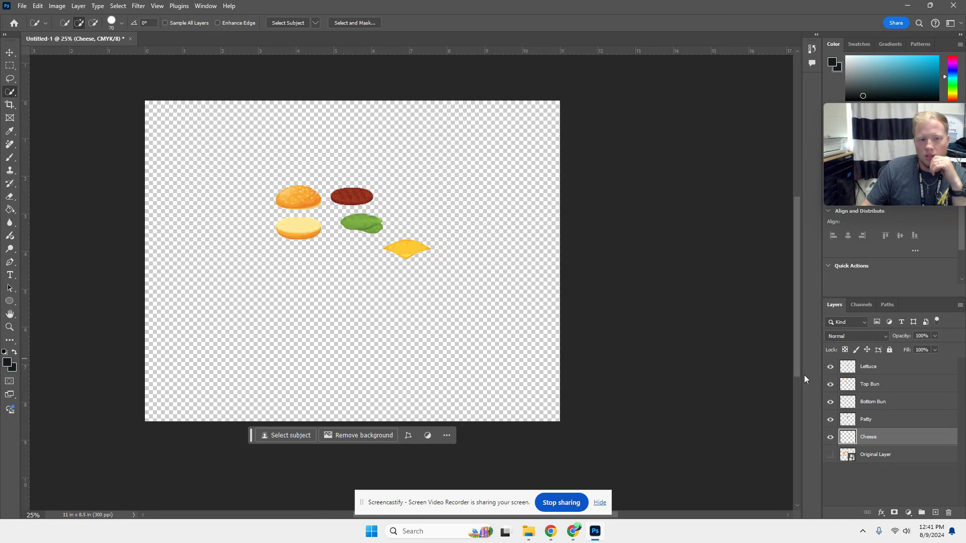
# Spread out the ingredients with the Move tool, placing the patty just above the bottom bun and the cheese below the lettuce
pyautogui.click(10, 53)
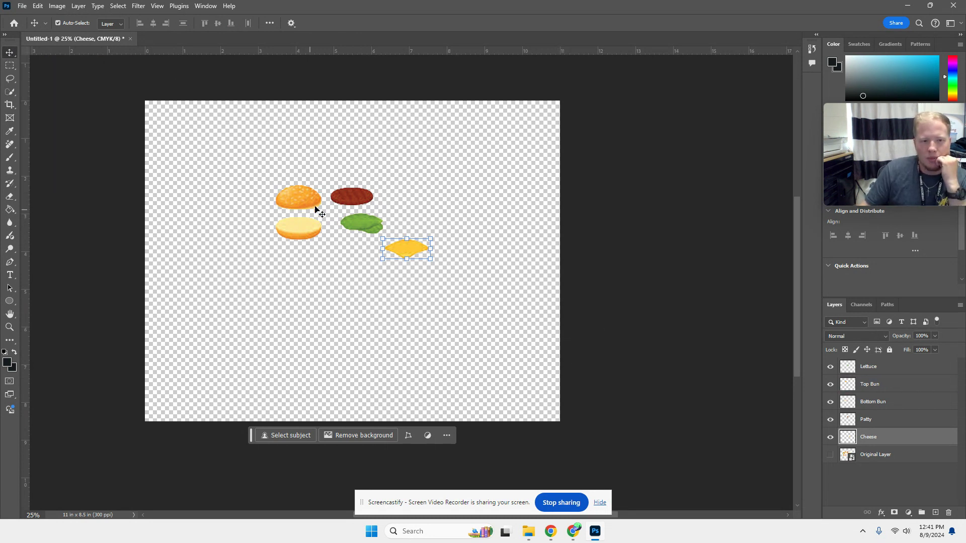
pyautogui.moveTo(312, 200); pyautogui.dragTo(313, 196)
pyautogui.click(362, 201)
pyautogui.click(361, 223)
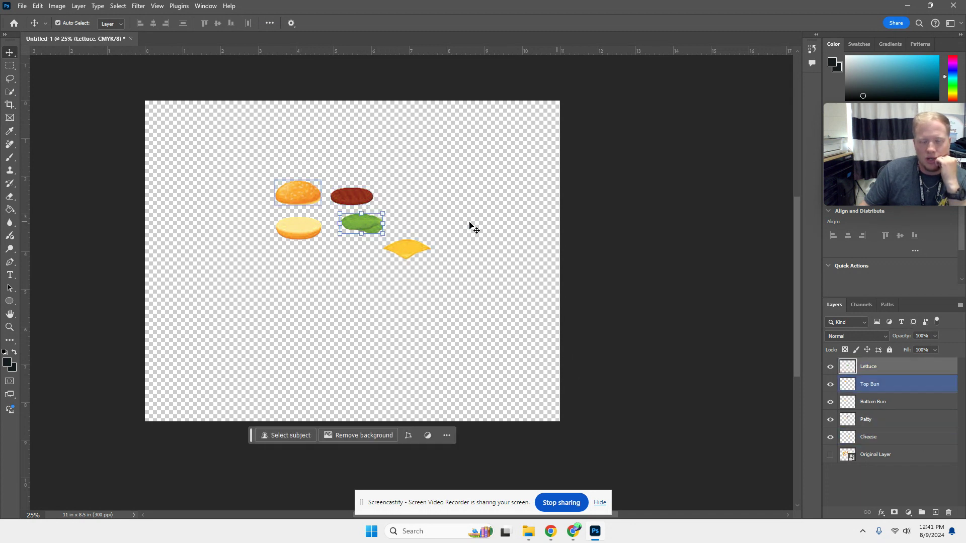
pyautogui.moveTo(352, 197); pyautogui.dragTo(375, 200)
pyautogui.moveTo(292, 196); pyautogui.dragTo(294, 174)
pyautogui.moveTo(312, 233); pyautogui.dragTo(336, 215)
pyautogui.hotkey('ctrl', 'z')
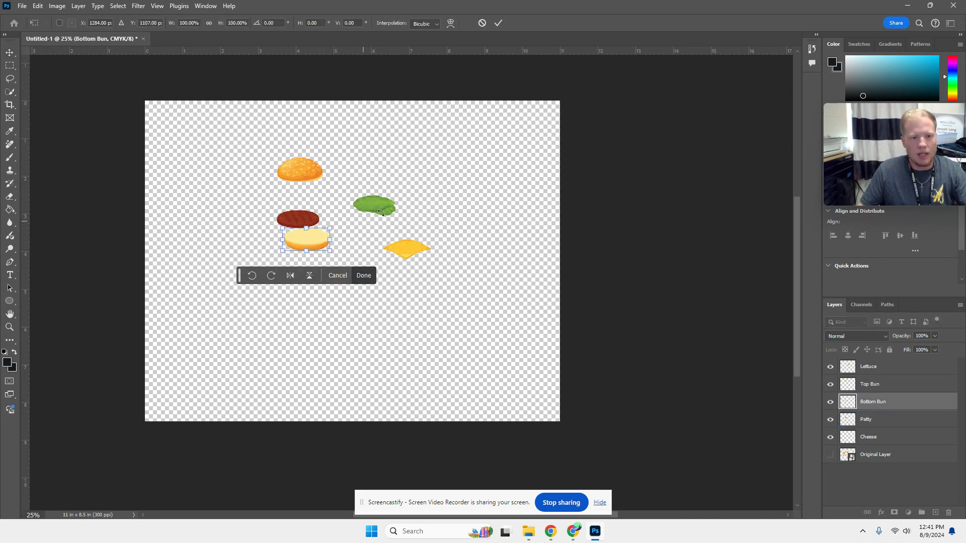
pyautogui.press('Return')
pyautogui.moveTo(405, 251); pyautogui.dragTo(365, 242)
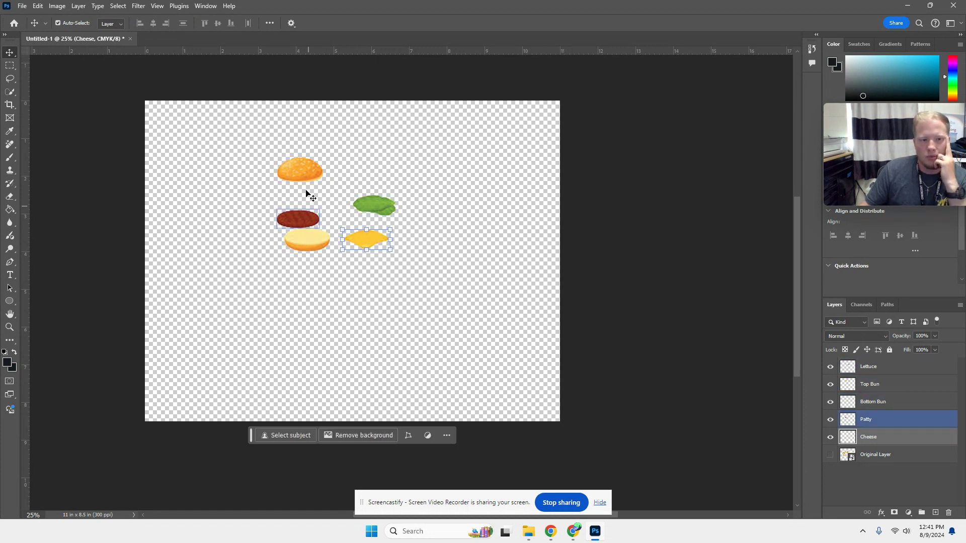
# Move the top bun onto the lettuce and place the Lettuce layer below the Top Bun layer
pyautogui.moveTo(303, 175); pyautogui.dragTo(376, 216)
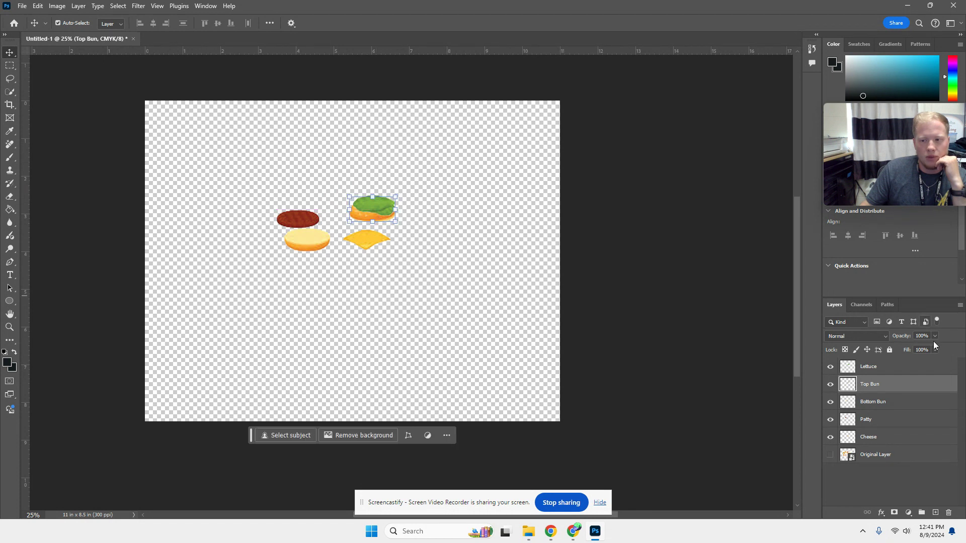
pyautogui.click(875, 369)
pyautogui.moveTo(891, 370); pyautogui.dragTo(891, 385)
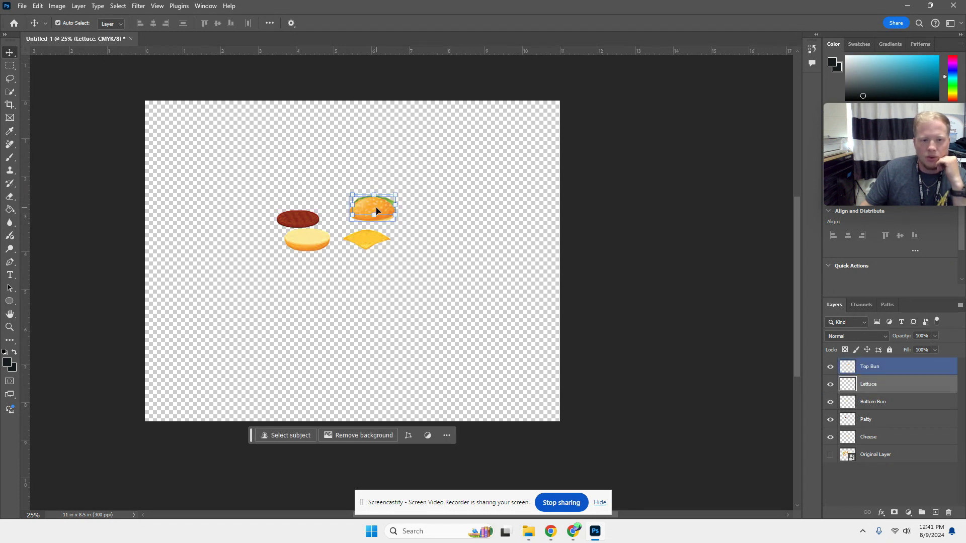
pyautogui.click(425, 210)
pyautogui.moveTo(378, 208)
pyautogui.mouseDown()
pyautogui.moveTo(376, 179)
pyautogui.moveTo(385, 198)
pyautogui.mouseUp()
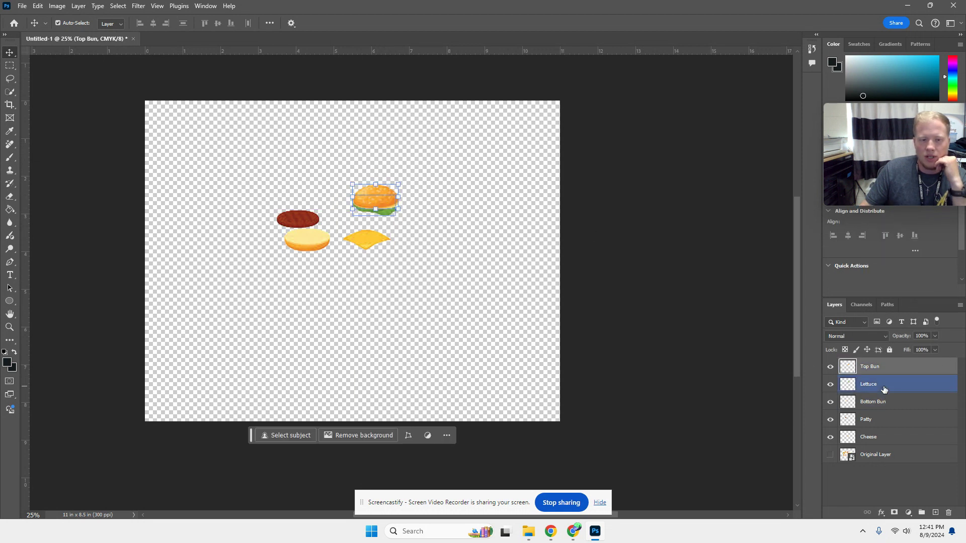
# Raise the top bun above the lettuce and stack the patty and bottom bun underneath the lettuce
pyautogui.moveTo(383, 197); pyautogui.dragTo(384, 182)
pyautogui.moveTo(296, 222); pyautogui.dragTo(375, 215)
pyautogui.moveTo(314, 237); pyautogui.dragTo(379, 224)
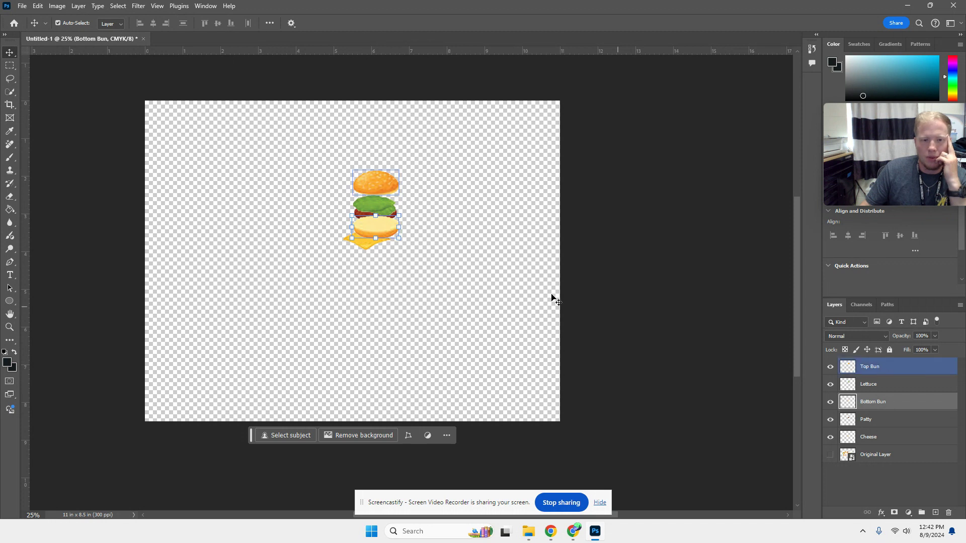
# Move the Bottom Bun layer below the Cheese layer and rotate the bottom bun slightly with Free Transform
pyautogui.moveTo(897, 405); pyautogui.dragTo(890, 436)
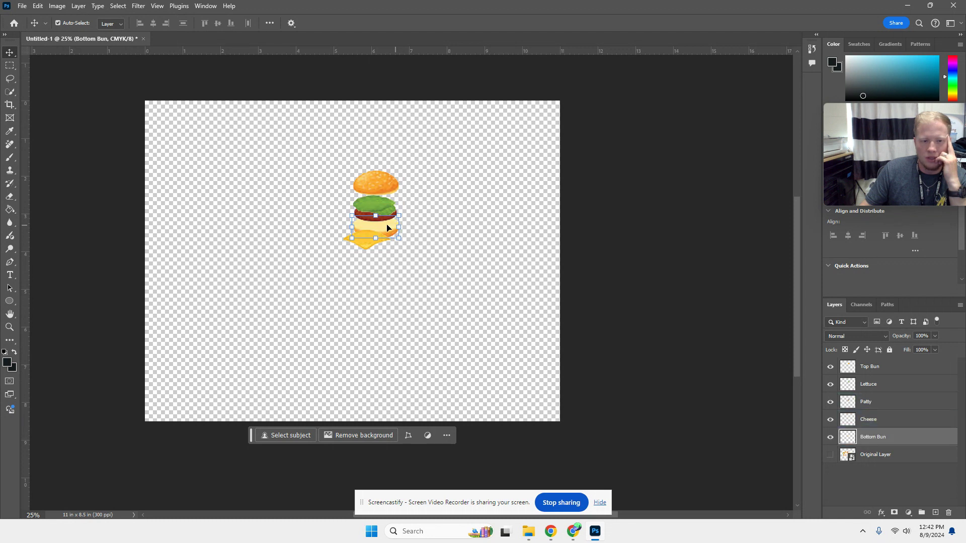
pyautogui.hotkey('ctrl', 't')
pyautogui.moveTo(402, 201); pyautogui.dragTo(397, 187)
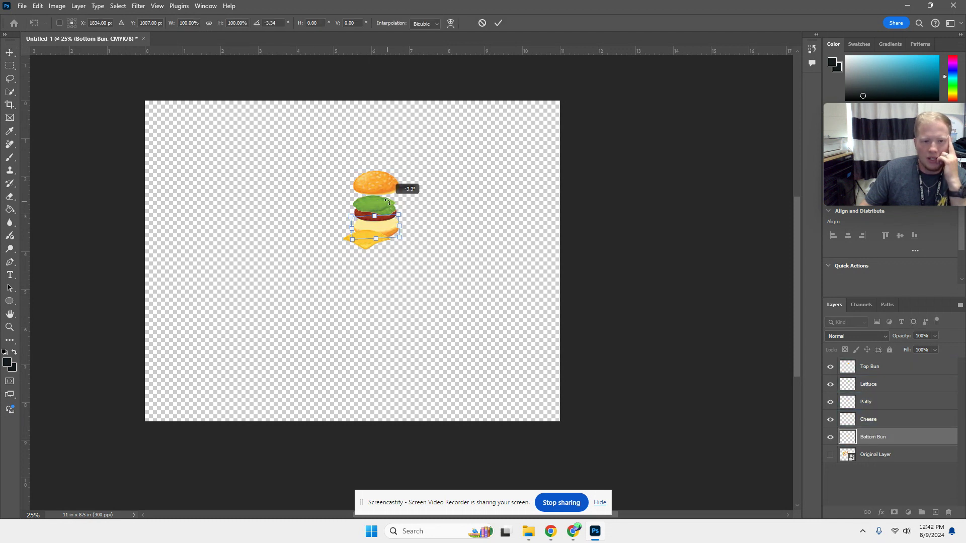
pyautogui.click(499, 23)
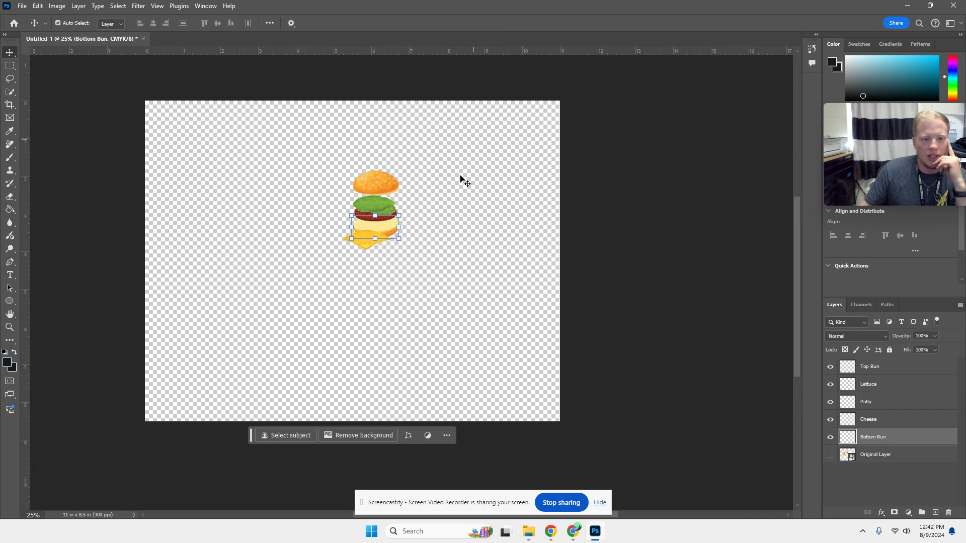
# Gather the lettuce, patty and cheese directly under the top bun, keeping the Patty layer above Cheese
pyautogui.click(371, 205)
pyautogui.moveTo(374, 208)
pyautogui.mouseDown()
pyautogui.moveTo(372, 189)
pyautogui.moveTo(375, 215)
pyautogui.moveTo(378, 201)
pyautogui.mouseUp()
pyautogui.click(371, 237)
pyautogui.moveTo(371, 236); pyautogui.dragTo(379, 201)
pyautogui.moveTo(907, 423); pyautogui.dragTo(891, 393)
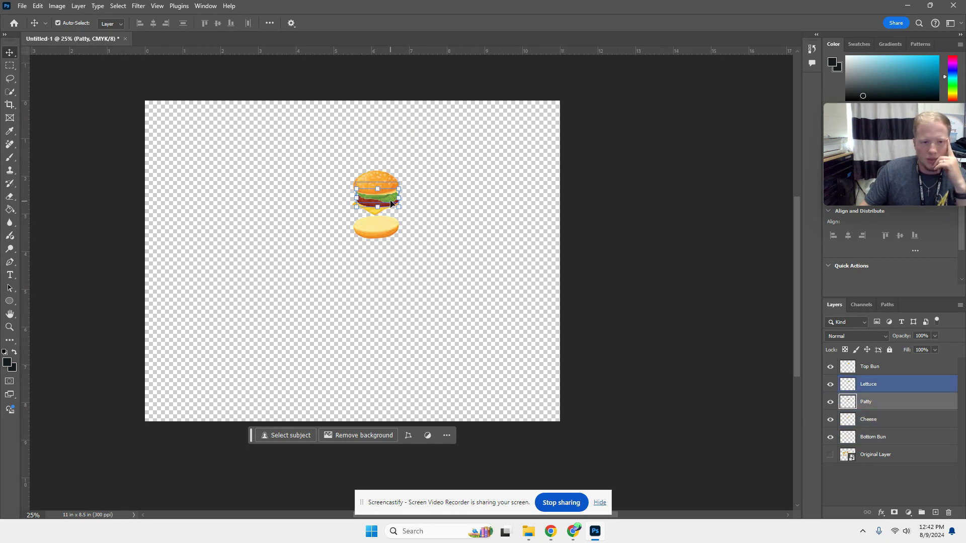
# Move the Lettuce layer between Cheese and Bottom Bun, and stack the lettuce and patty on the bottom bun
pyautogui.moveTo(897, 384); pyautogui.dragTo(900, 427)
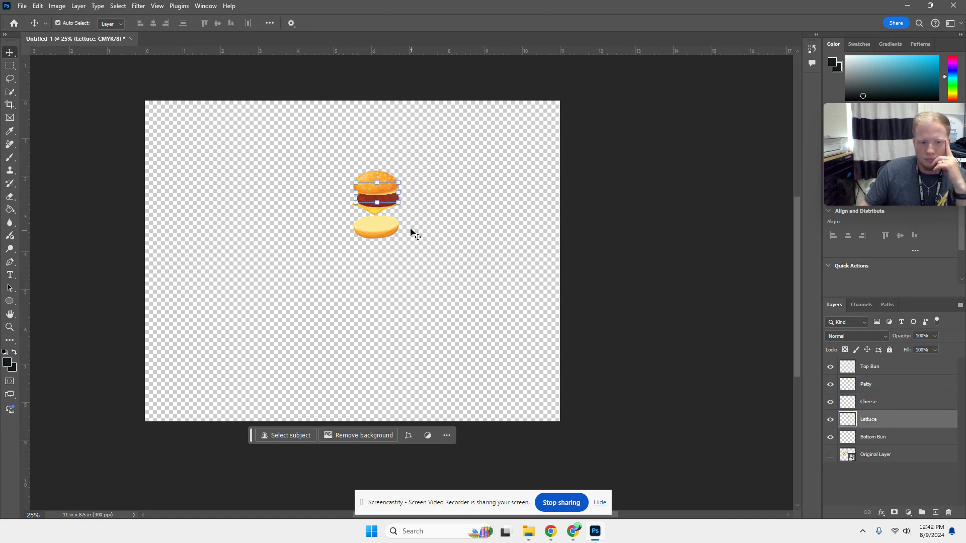
pyautogui.moveTo(358, 185); pyautogui.dragTo(376, 218)
pyautogui.hotkey('shift', 'Down')
pyautogui.hotkey('shift', 'Down')
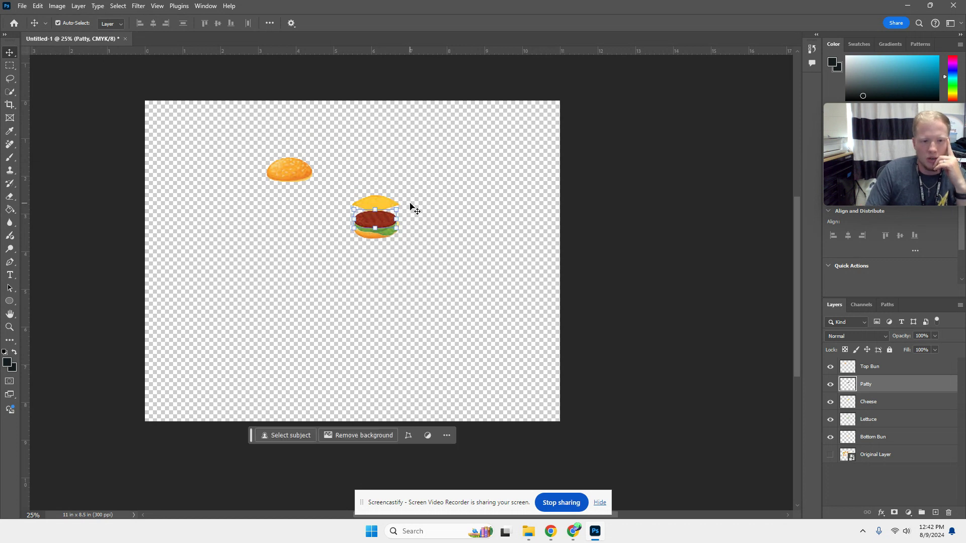
# Move the Cheese layer above the Patty layer, directly below Top Bun
pyautogui.click(376, 204)
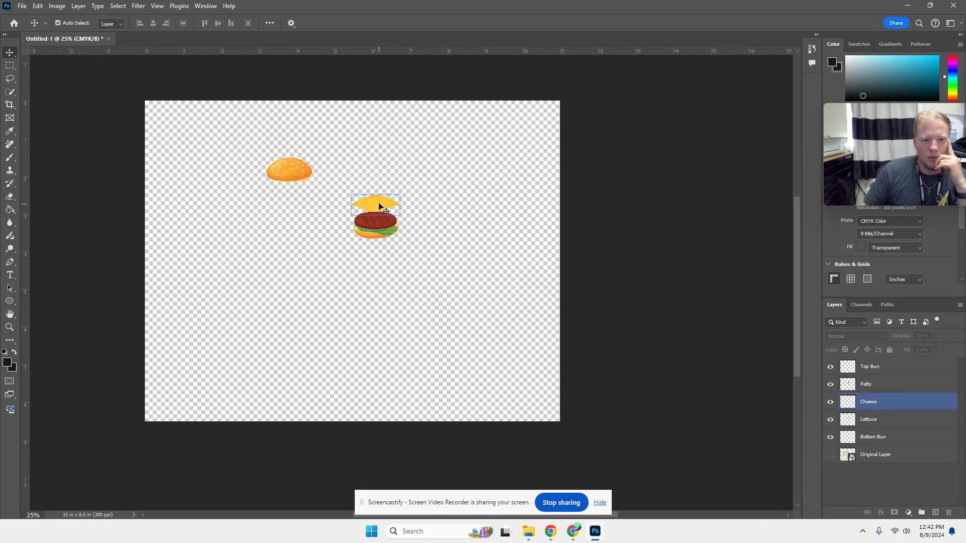
pyautogui.moveTo(883, 386); pyautogui.dragTo(905, 384)
pyautogui.click(912, 402)
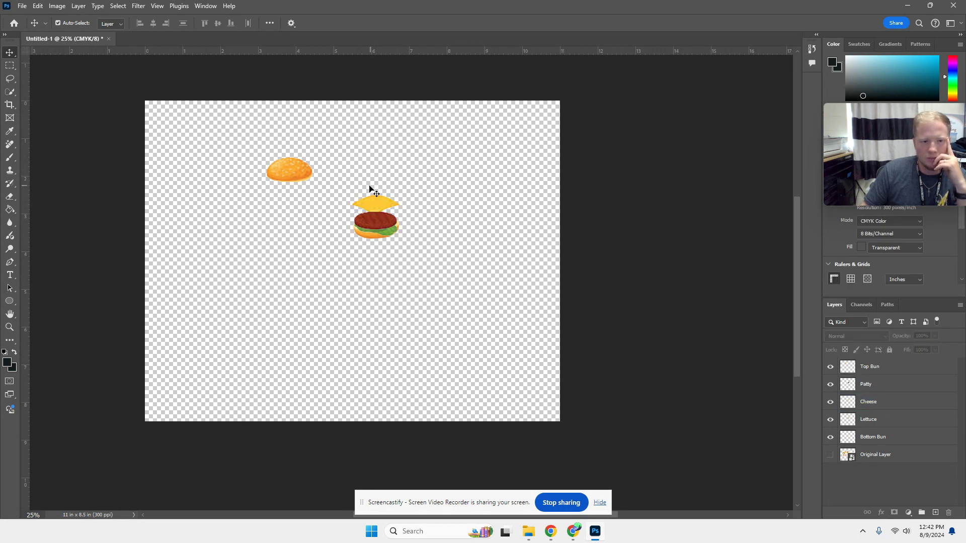
pyautogui.click(381, 204)
pyautogui.moveTo(894, 399); pyautogui.dragTo(893, 381)
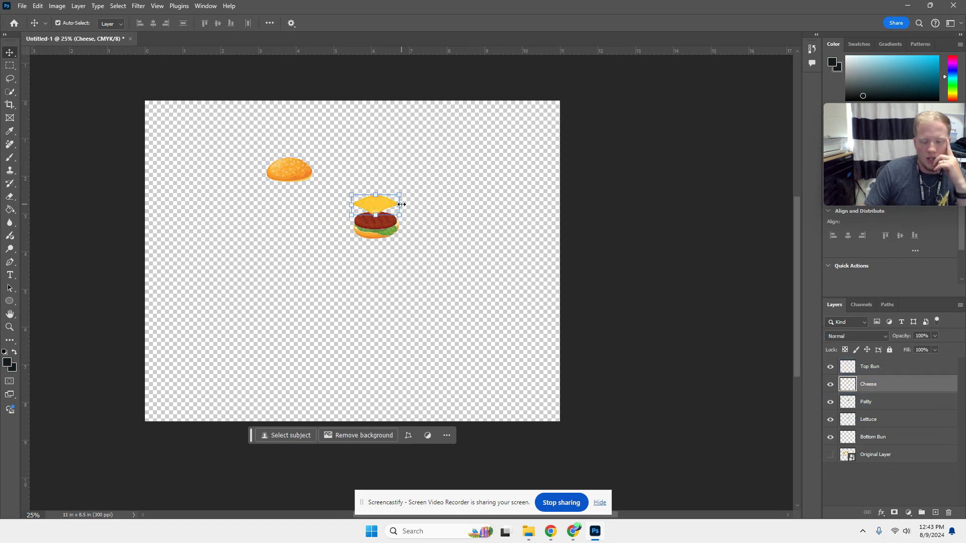
# Nudge the cheese down onto the patty and place the top bun over it to complete the burger
pyautogui.hotkey('shift', 'Down')
pyautogui.hotkey('shift', 'Down')
pyautogui.hotkey('shift', 'Down')
pyautogui.hotkey('shift', 'Down')
pyautogui.hotkey('shift', 'Down')
pyautogui.hotkey('shift', 'Down')
pyautogui.hotkey('shift', 'Down')
pyautogui.hotkey('shift', 'Down')
pyautogui.hotkey('shift', 'Down')
pyautogui.hotkey('shift', 'Down')
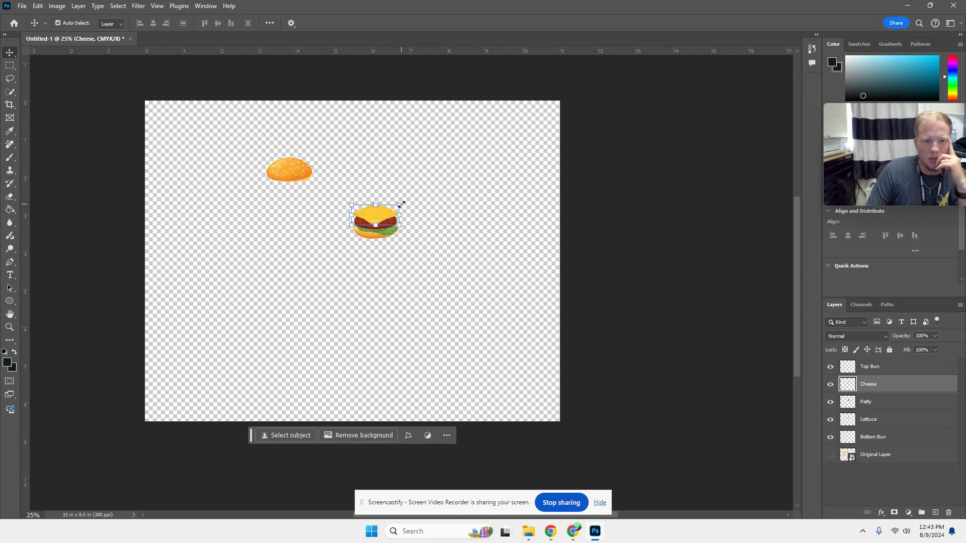
pyautogui.moveTo(285, 169); pyautogui.dragTo(375, 206)
pyautogui.click(395, 162)
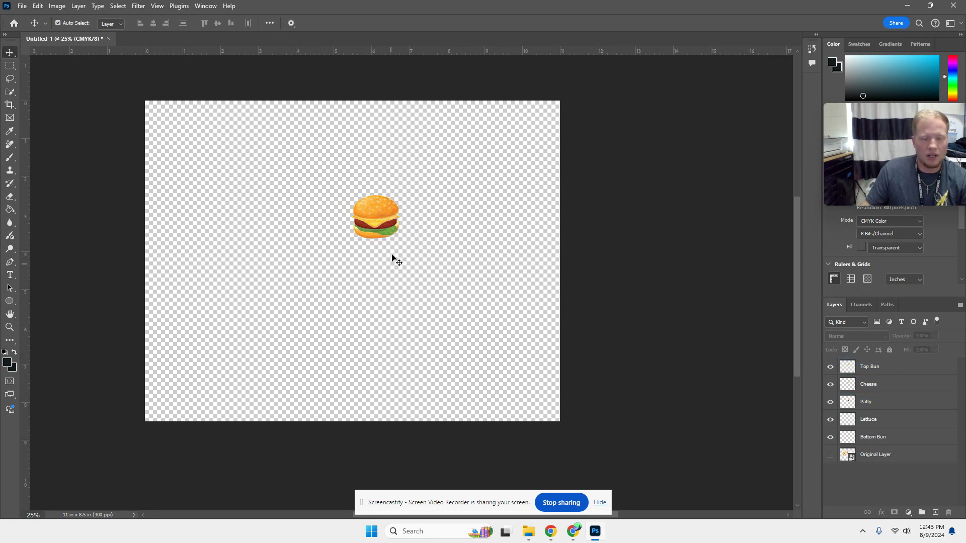
# Review the ingredient layers between Top Bun and Bottom Bun, and show the Original Layer for comparison with the finished burger
pyautogui.moveTo(318, 188); pyautogui.dragTo(640, 301)
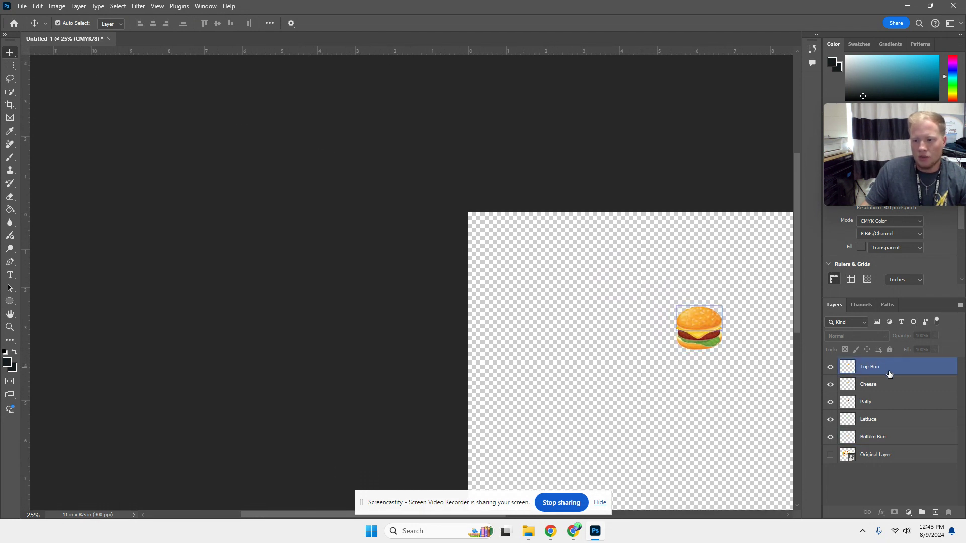
pyautogui.click(879, 384)
pyautogui.click(879, 401)
pyautogui.click(879, 437)
pyautogui.click(877, 401)
pyautogui.click(878, 384)
pyautogui.click(878, 367)
pyautogui.click(853, 437)
pyautogui.click(838, 419)
pyautogui.click(837, 402)
pyautogui.click(835, 384)
pyautogui.click(834, 367)
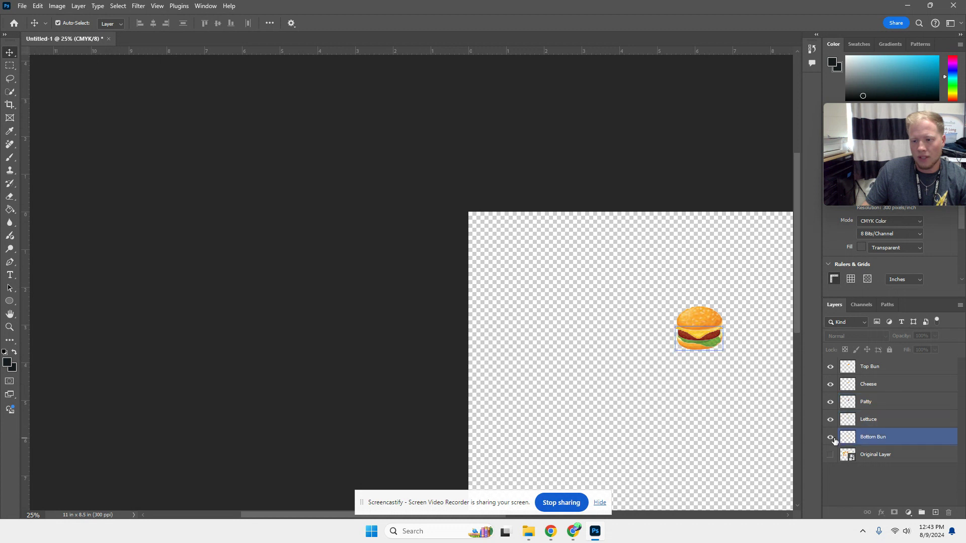
pyautogui.click(837, 459)
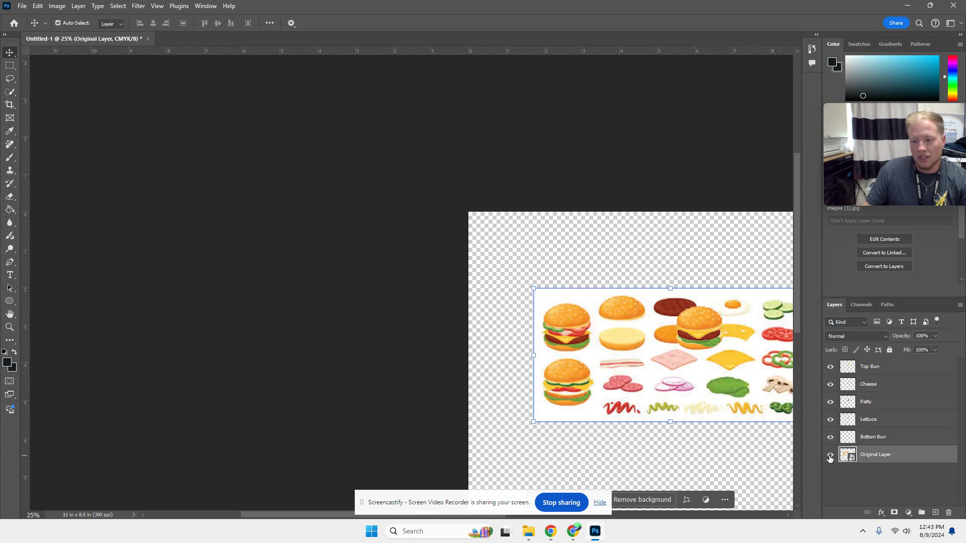